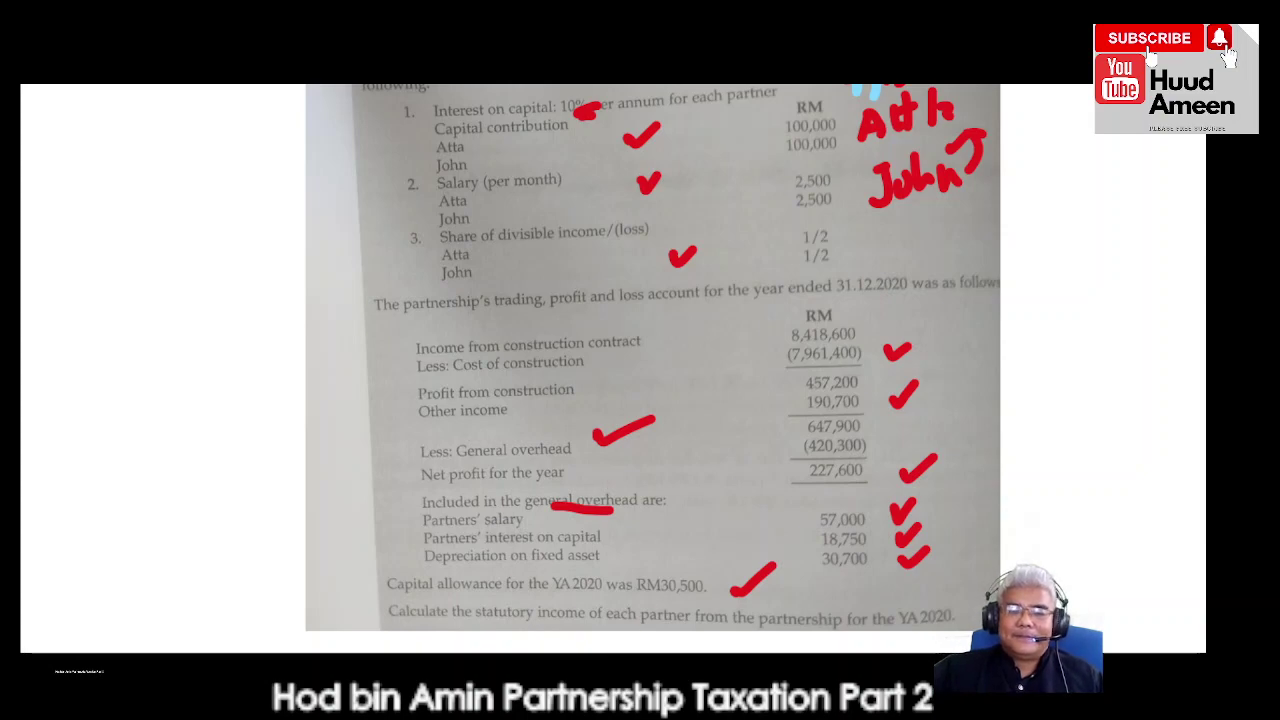
# - Switch to the blank Excel workbook and maximize its window with the ribbon collapsed
pyautogui.click(508, 641)
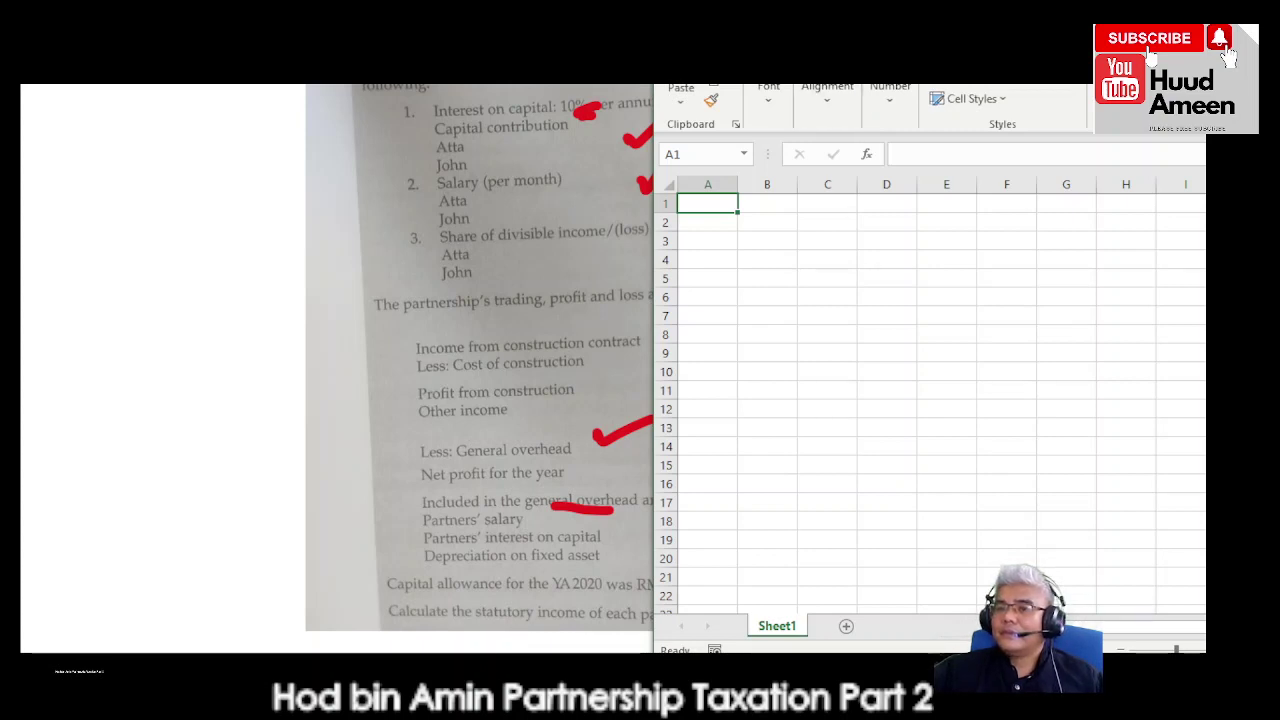
pyautogui.press('super+Up')
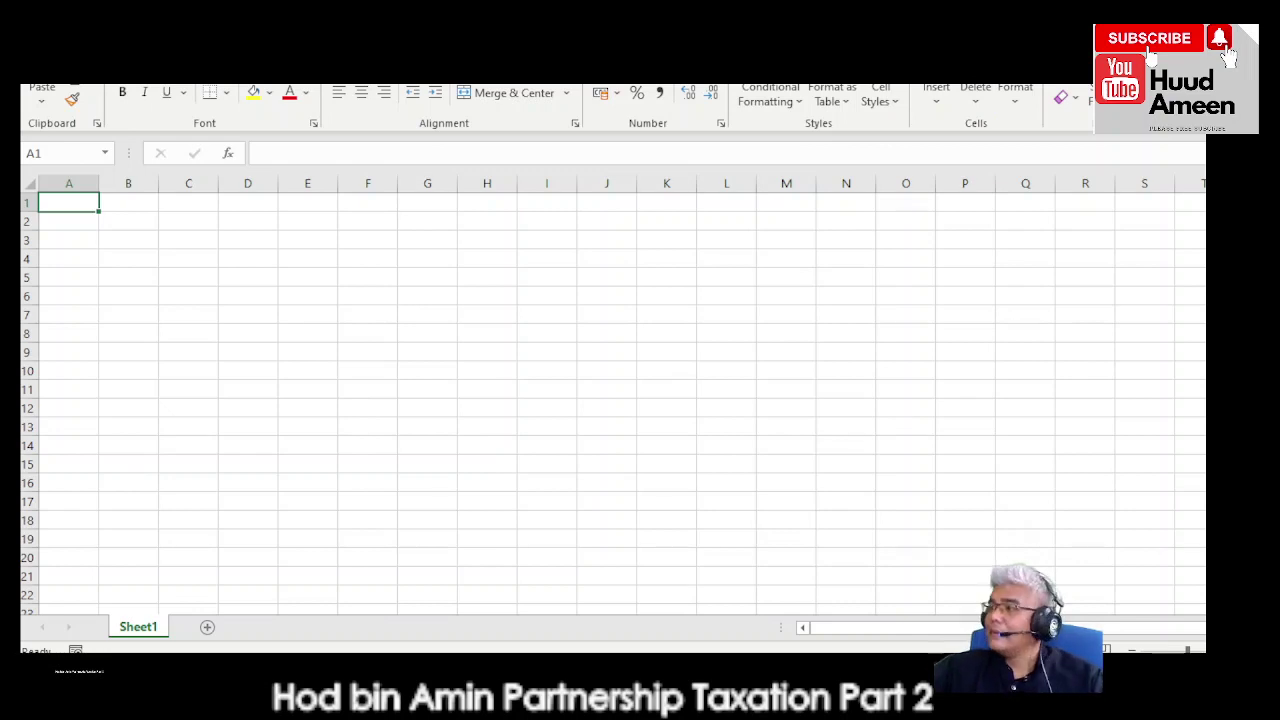
pyautogui.hotkey('ctrl', 'F1')
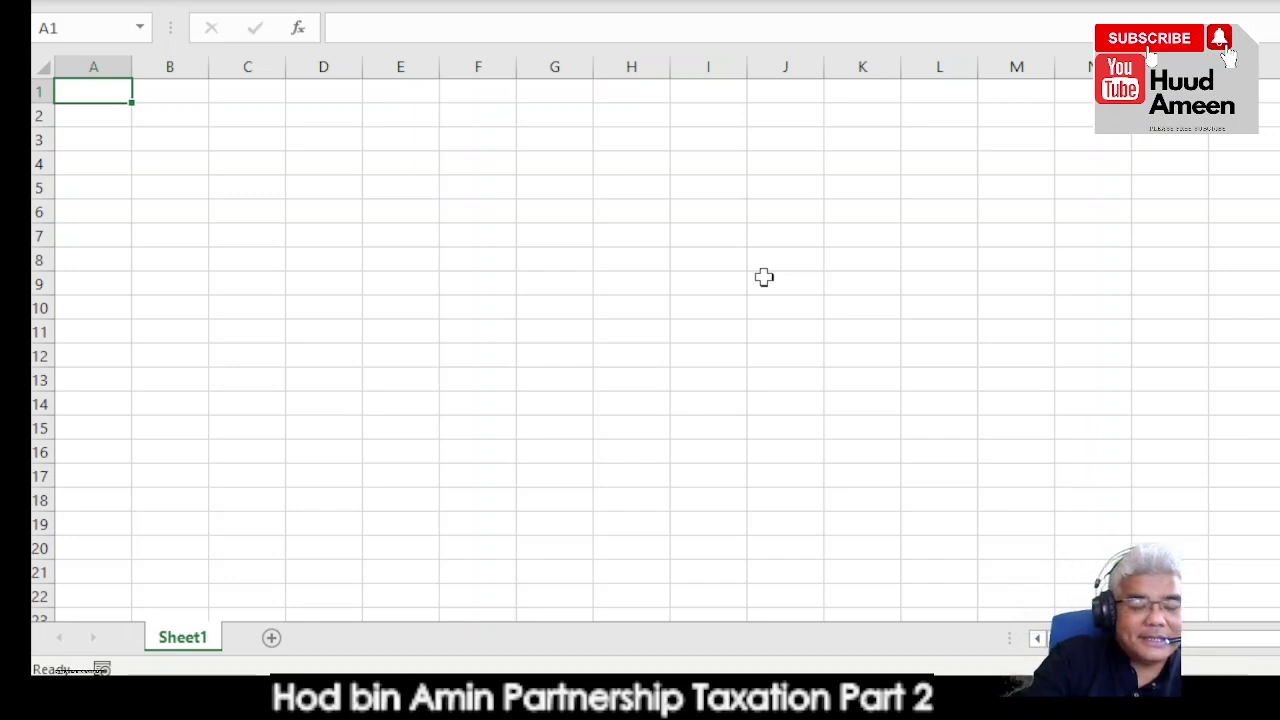
# - Enter the heading "Answer" in cell A1
pyautogui.write('Ans')
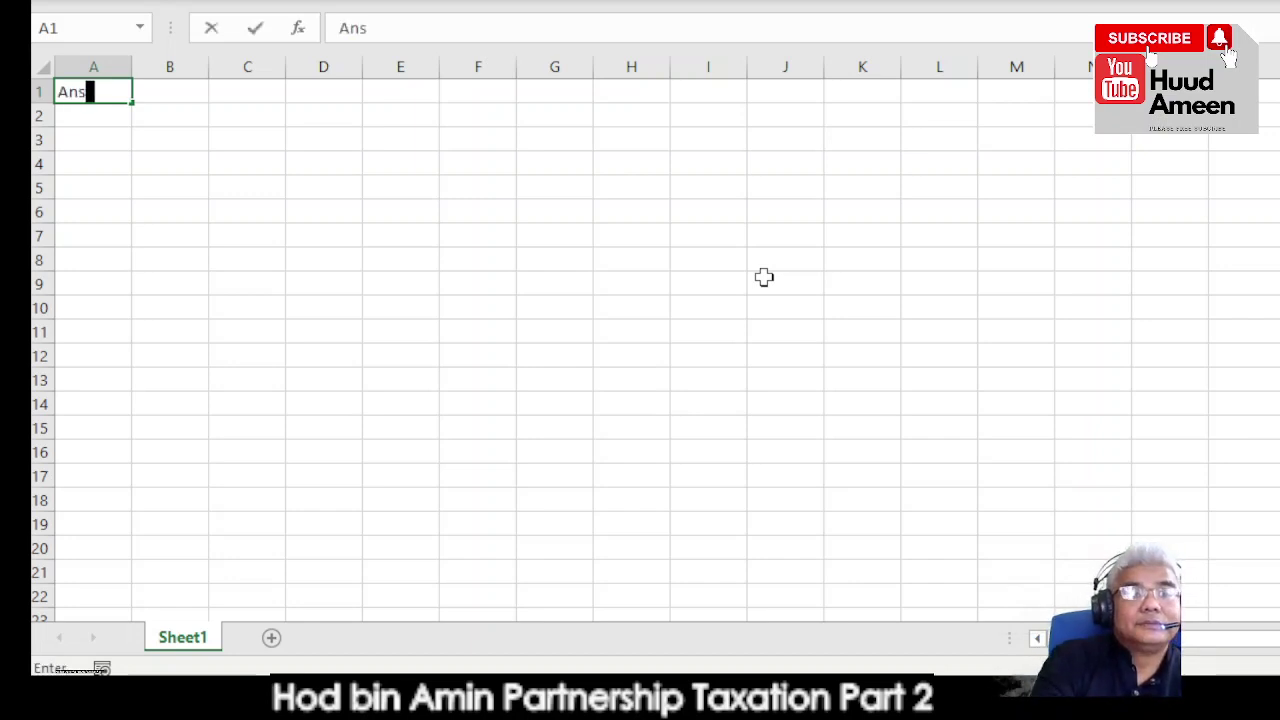
pyautogui.write('wer')
pyautogui.hotkey('ctrl', 'Return')
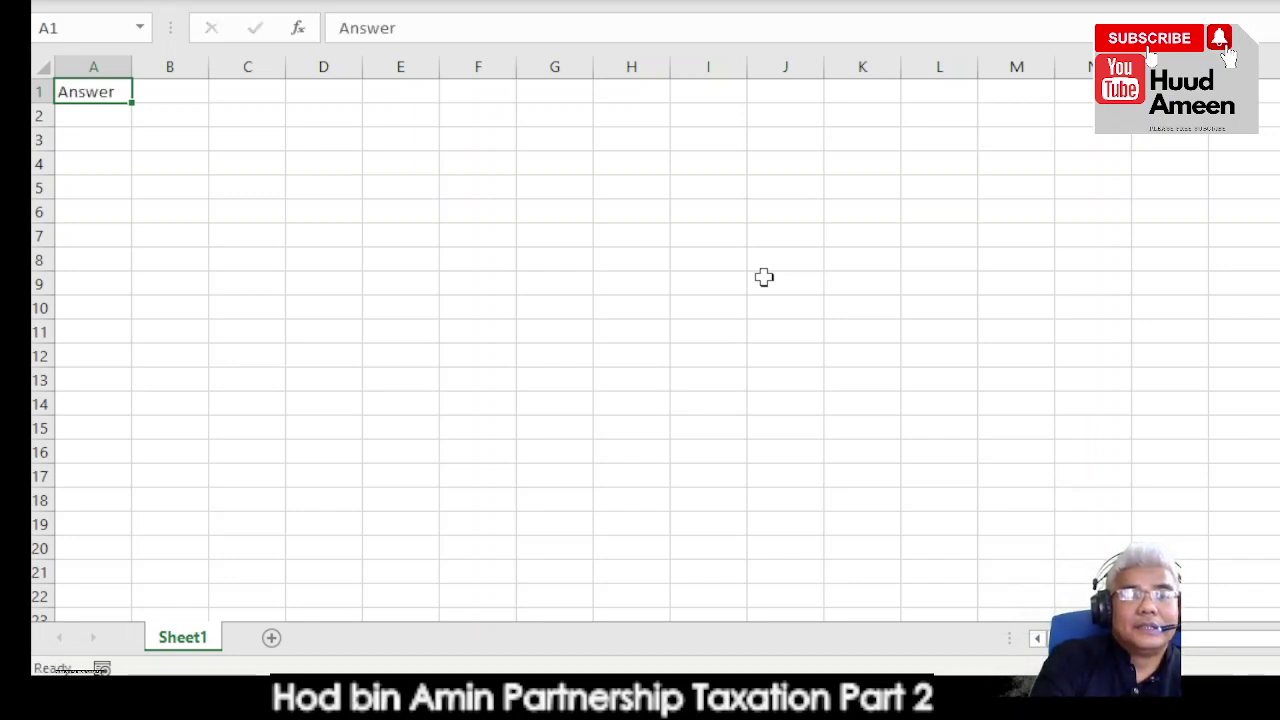
# - Enter the label "Net Profit for the year" in cell B2
pyautogui.press('Down')
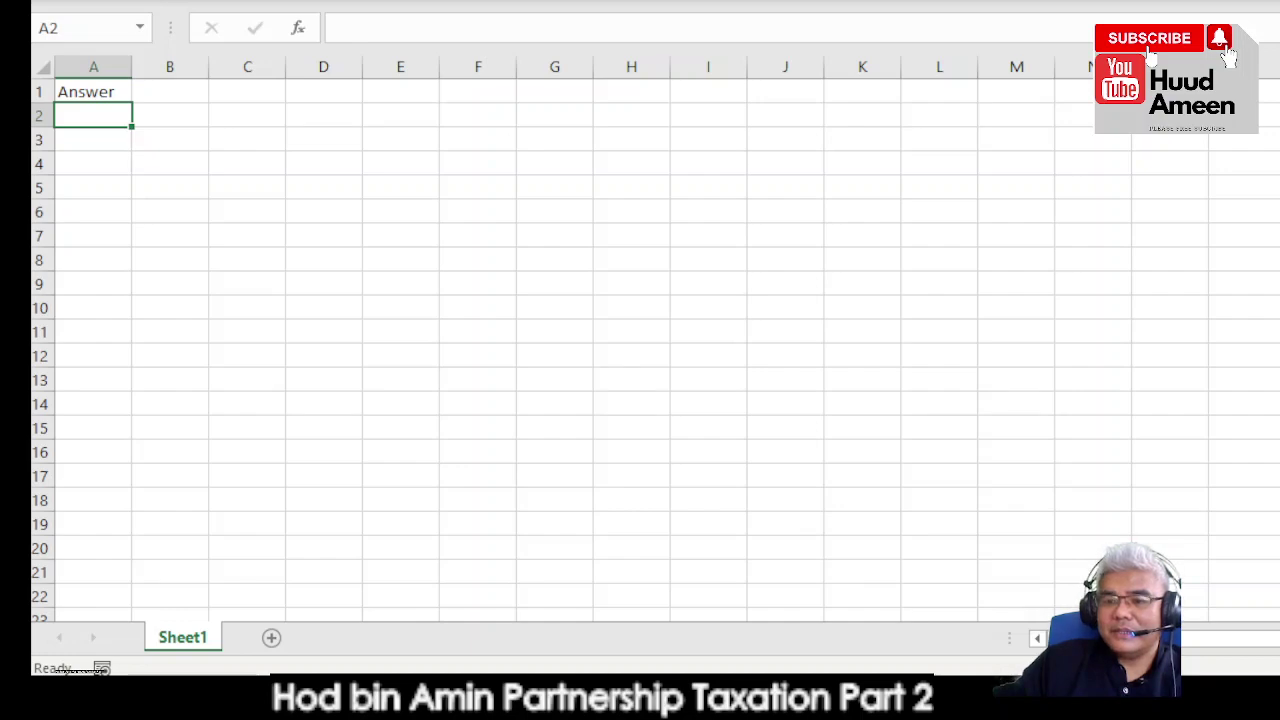
pyautogui.scroll(6, 555, 339)
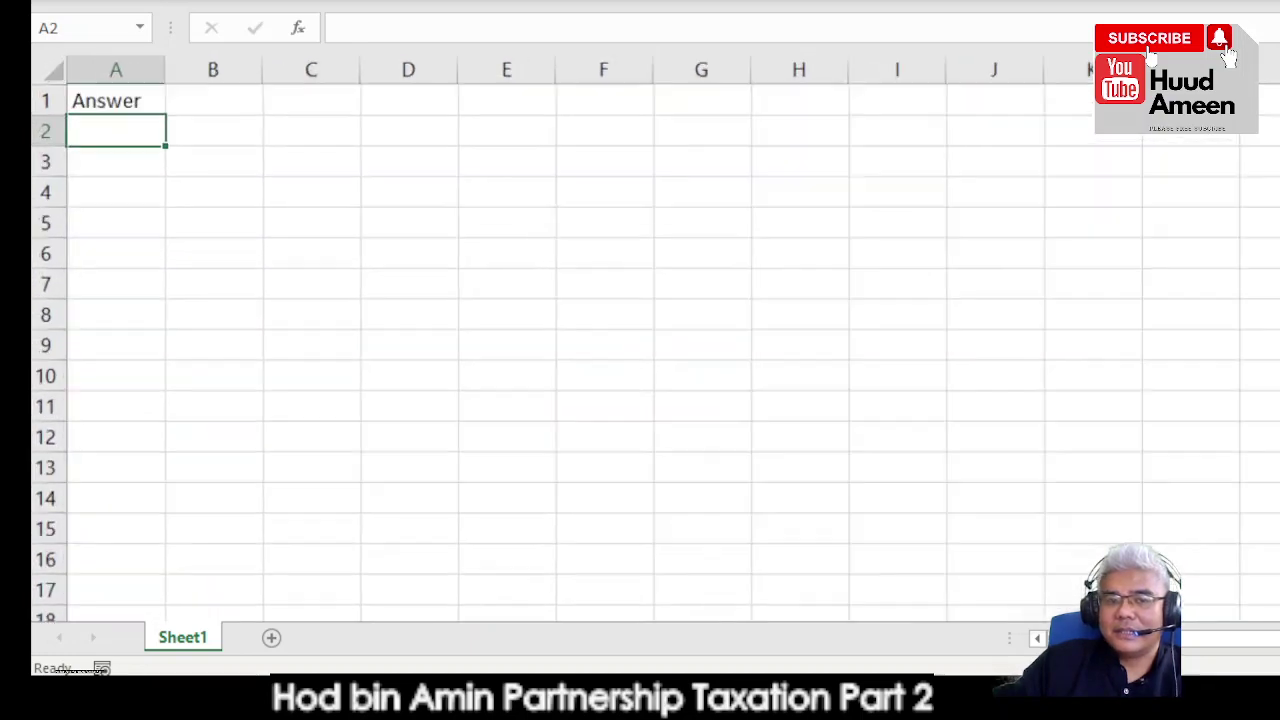
pyautogui.scroll(3, 555, 339)
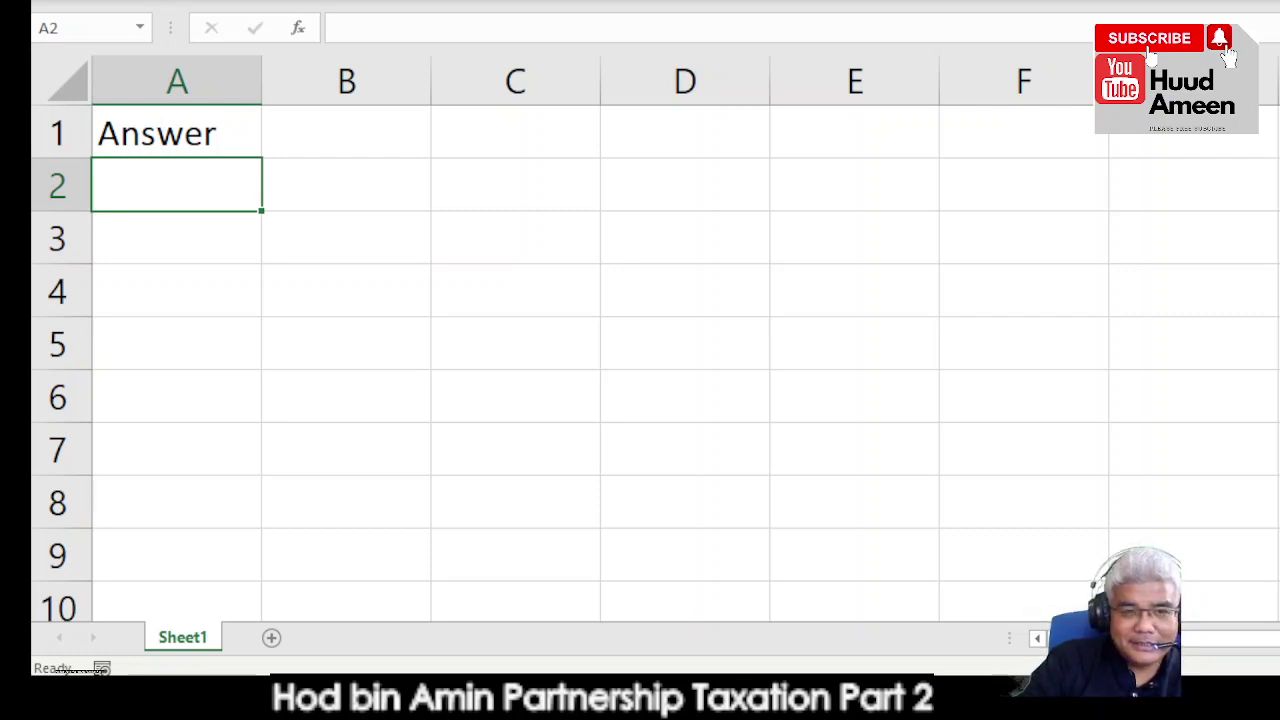
pyautogui.press('Down')
pyautogui.press('Up')
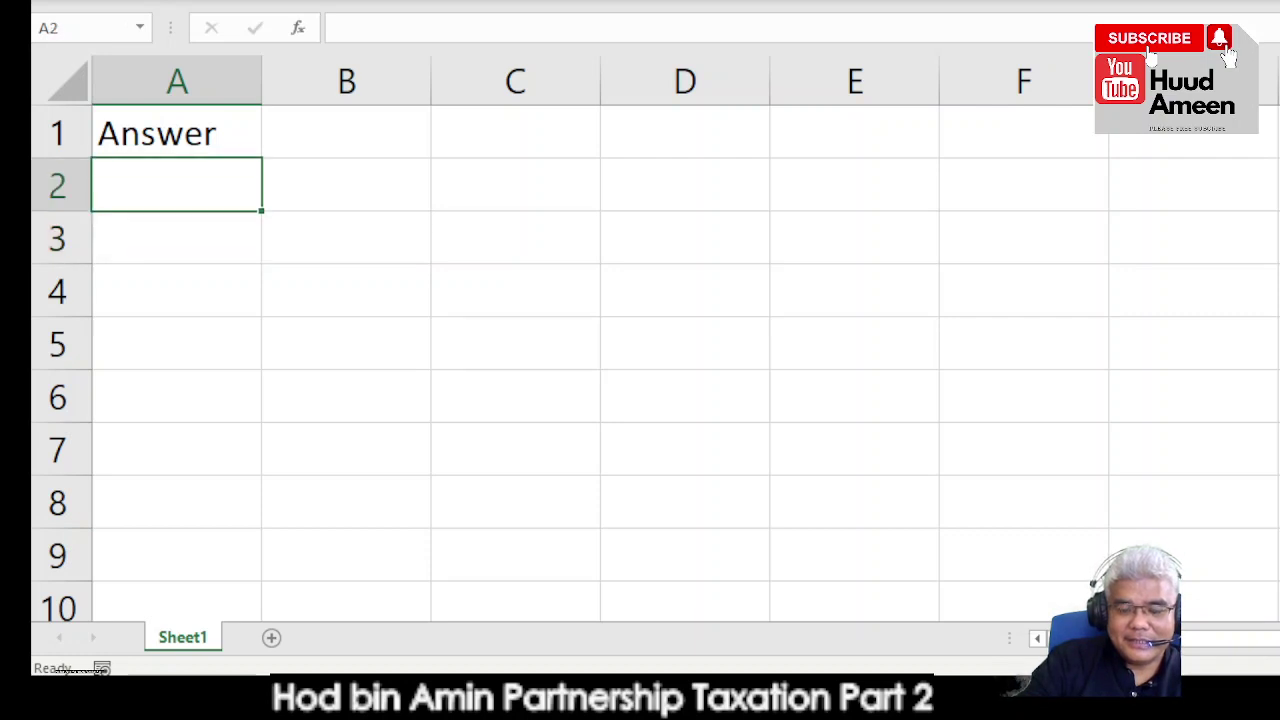
pyautogui.click(346, 184)
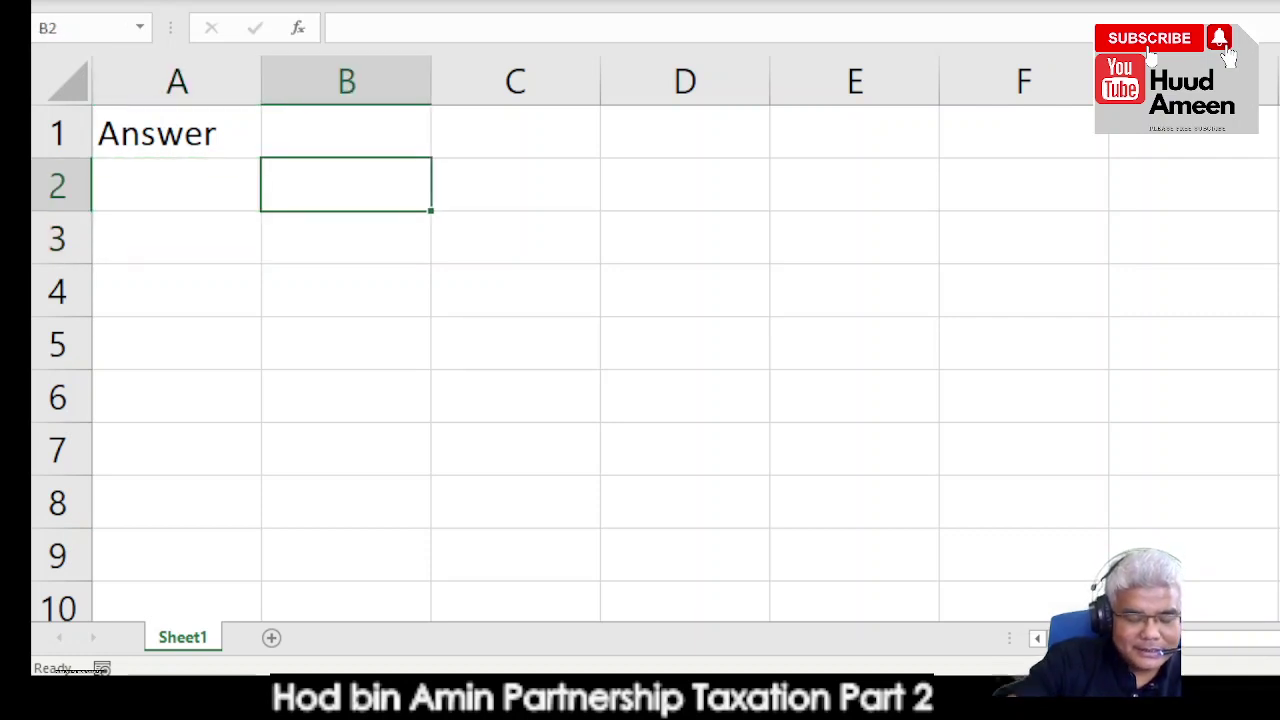
pyautogui.write('Net Pr')
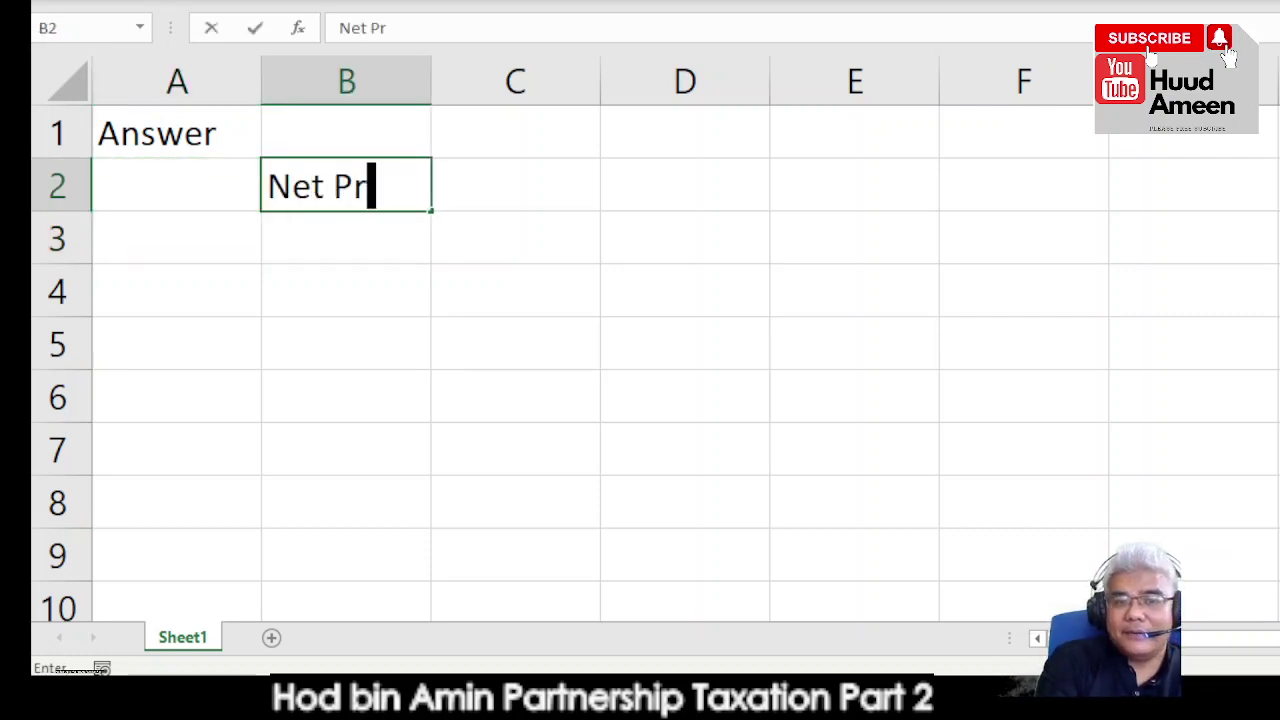
pyautogui.write('ofti')
pyautogui.press('BackSpace')
pyautogui.press('BackSpace')
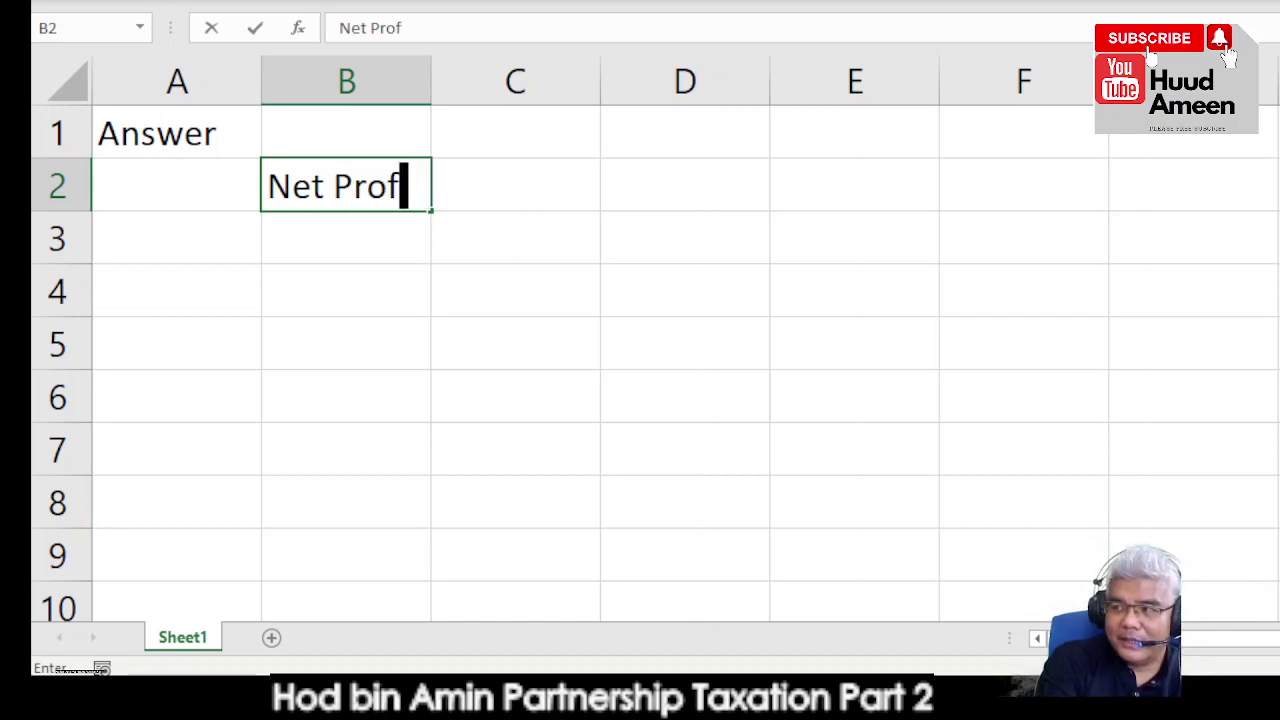
pyautogui.write('it for th')
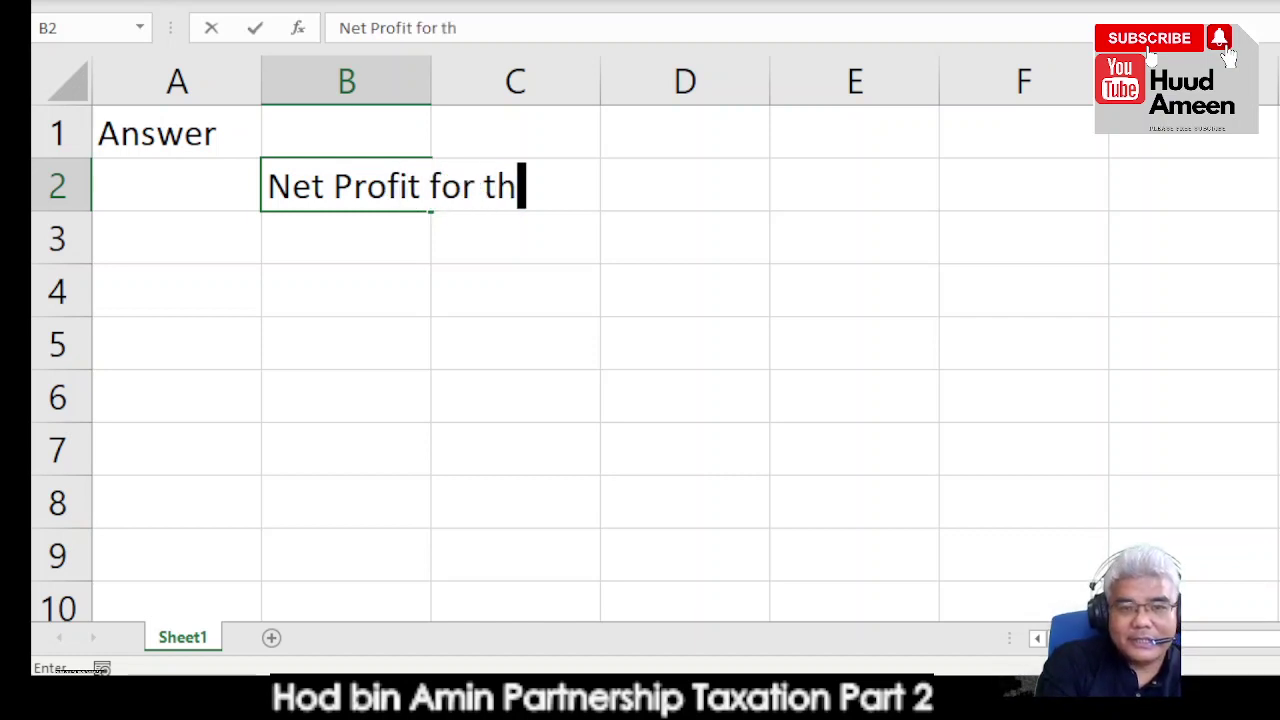
pyautogui.write('e year')
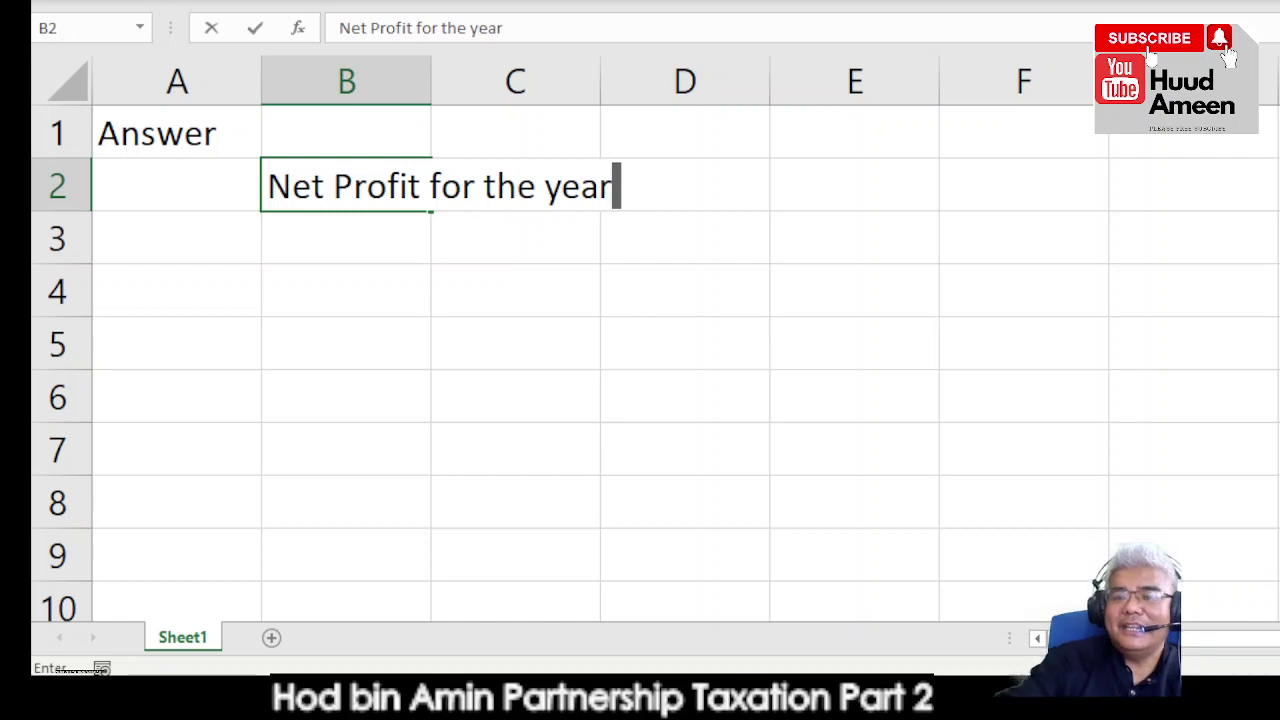
pyautogui.click(530, 360)
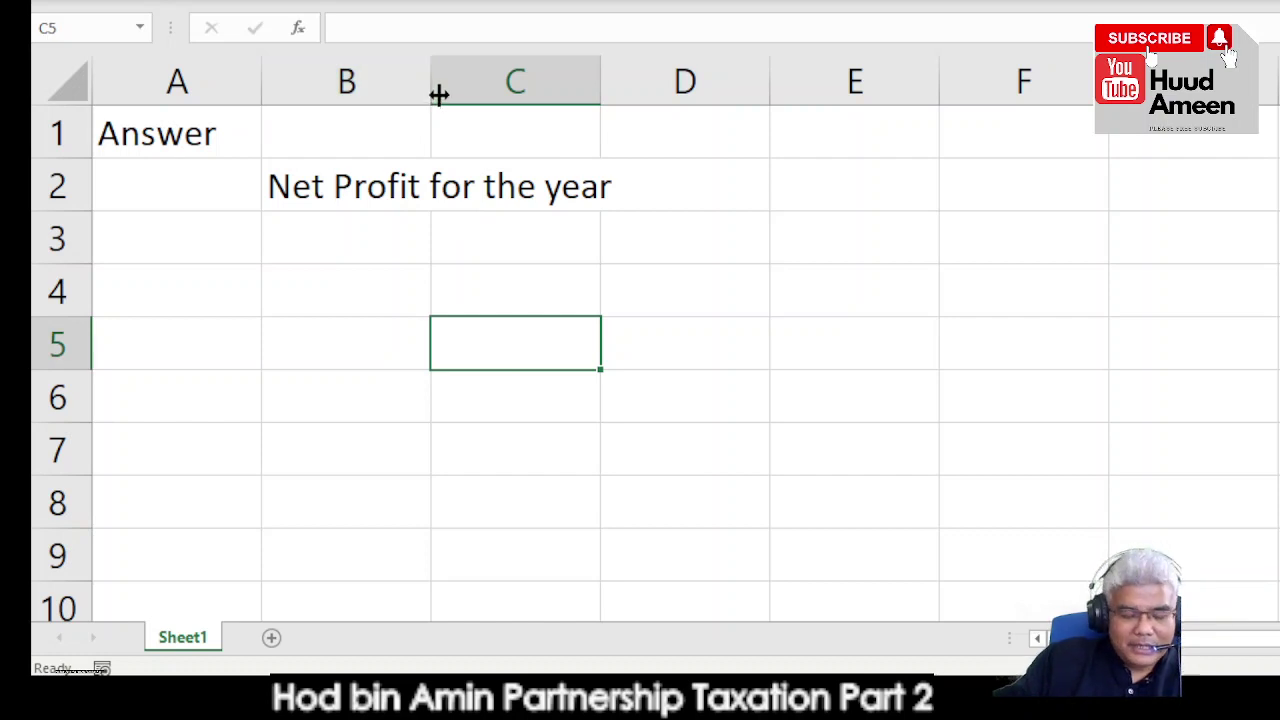
# - Widen column B to fit the net profit label and insert an entire row above that label
pyautogui.moveTo(439, 94); pyautogui.dragTo(714, 91)
pyautogui.click(698, 136)
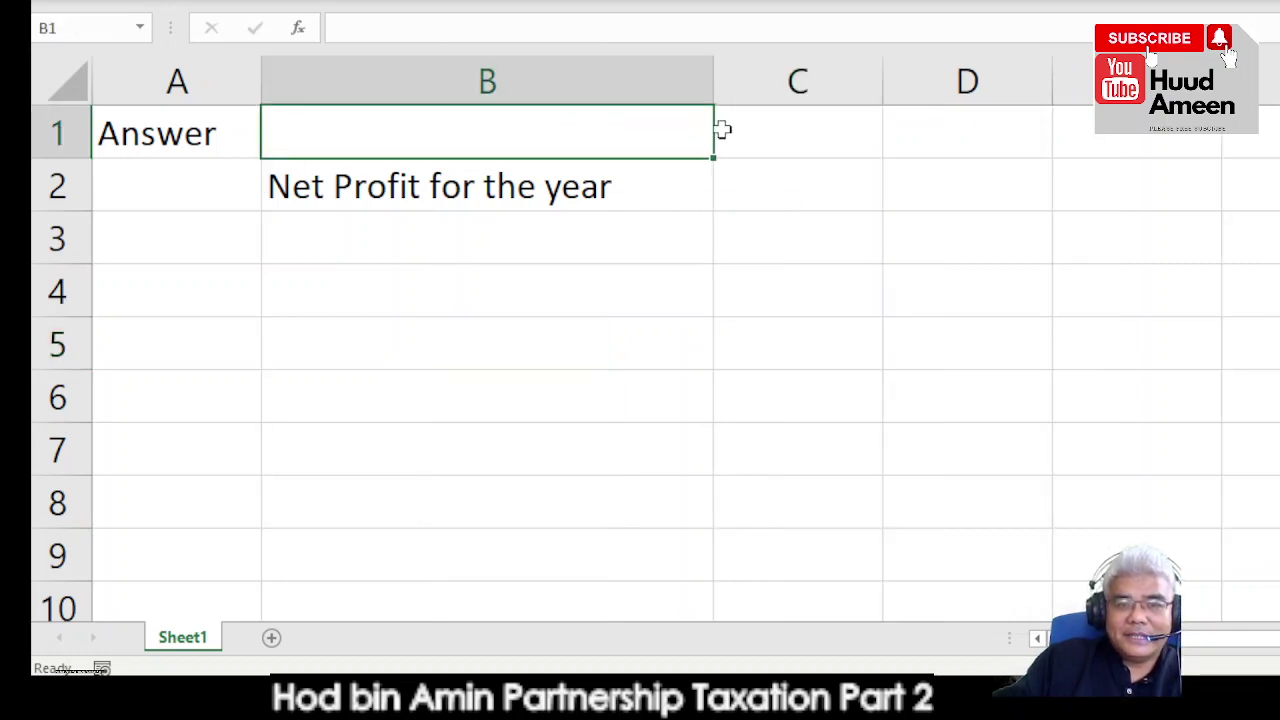
pyautogui.click(203, 192)
pyautogui.rightClick(204, 199)
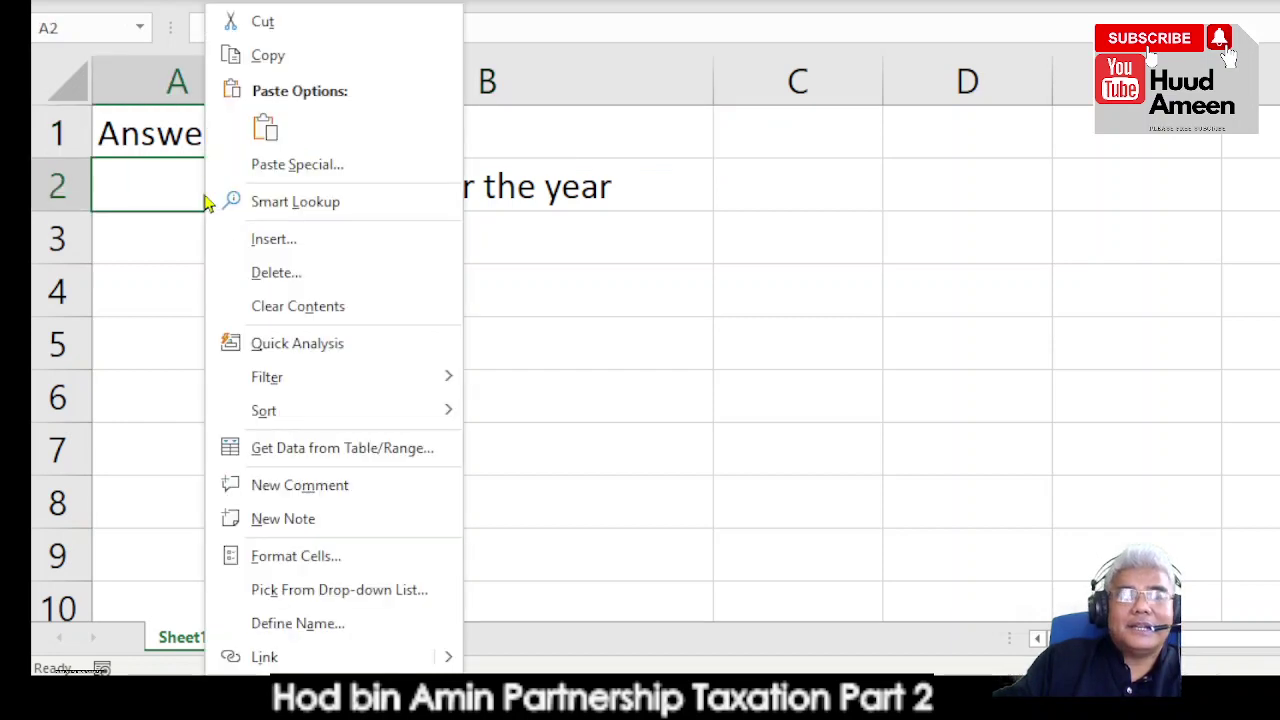
pyautogui.click(276, 248)
pyautogui.click(198, 244)
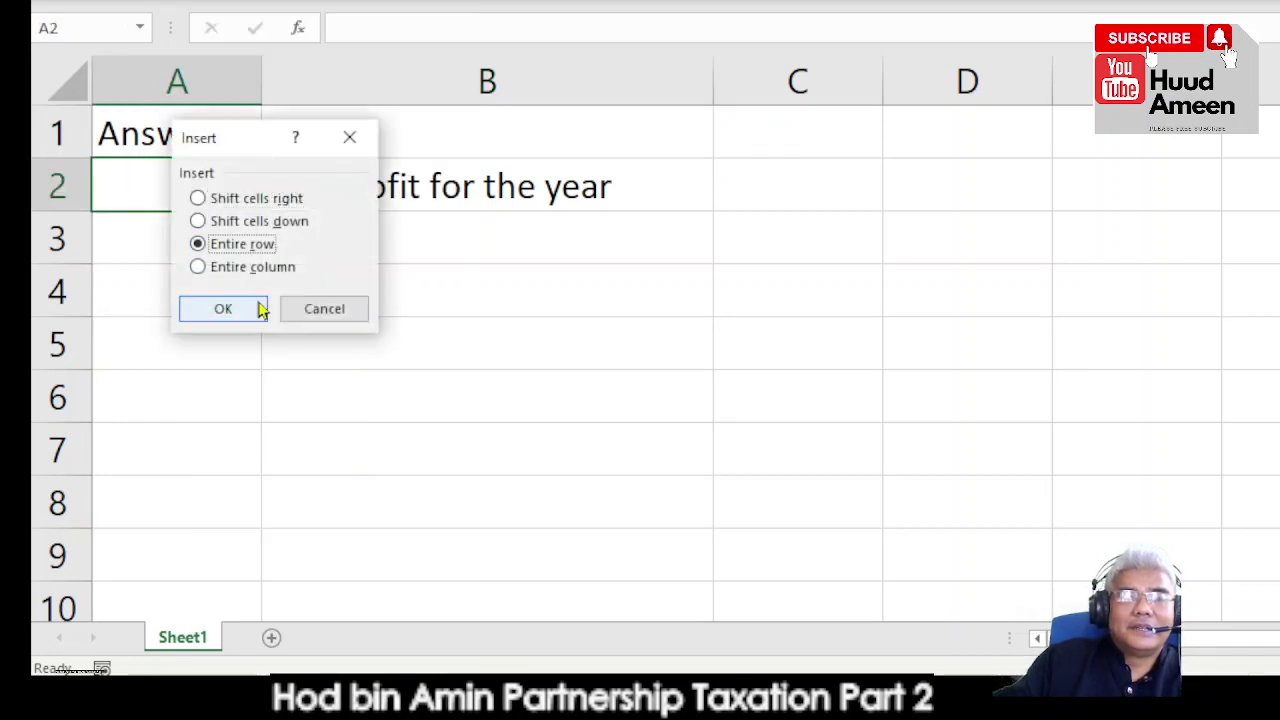
pyautogui.click(255, 307)
# - Enter the two partners' names, joined by "and", as a column heading in cell C2
pyautogui.click(729, 175)
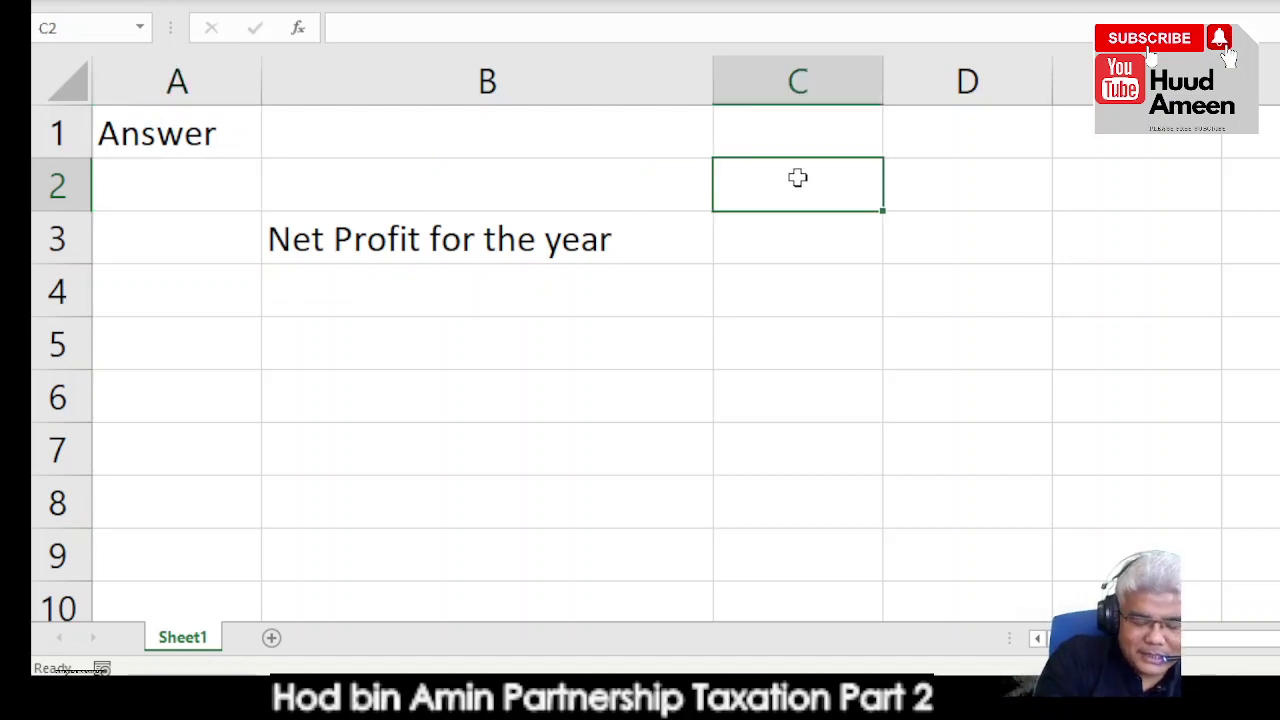
pyautogui.write('Ai')
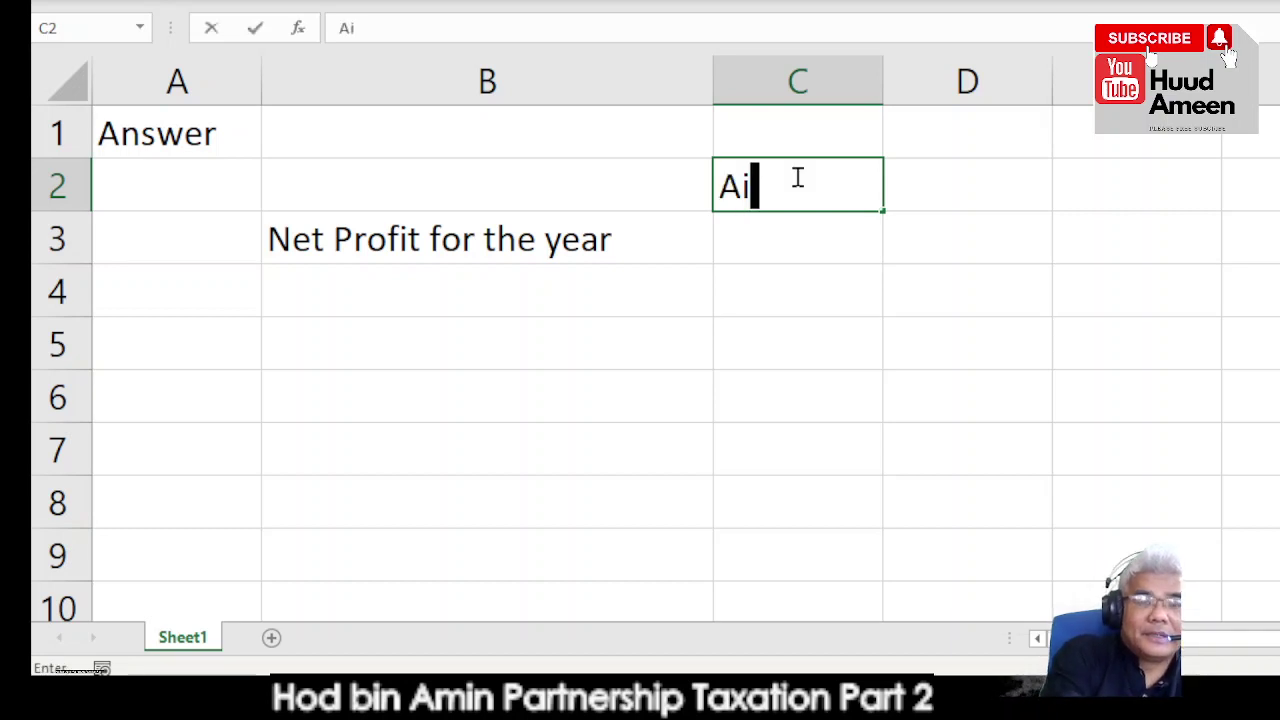
pyautogui.write('id')
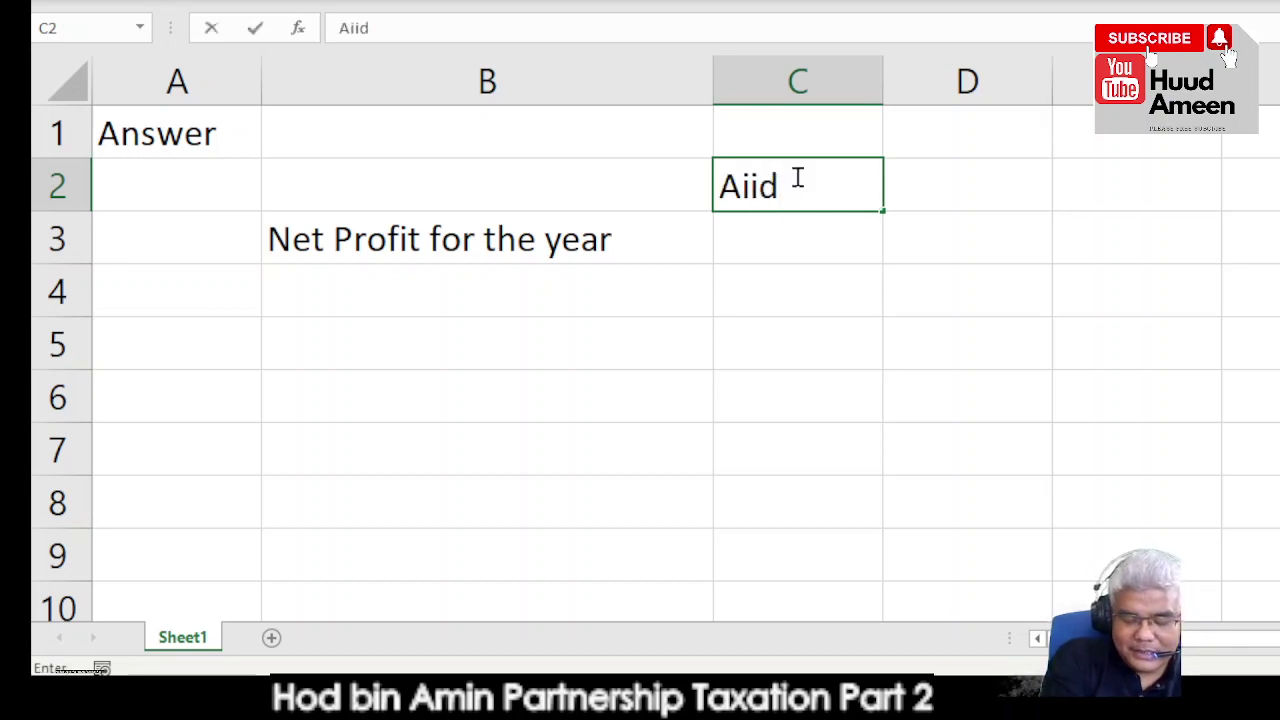
pyautogui.press('BackSpace')
pyautogui.press('BackSpace')
pyautogui.write('di ')
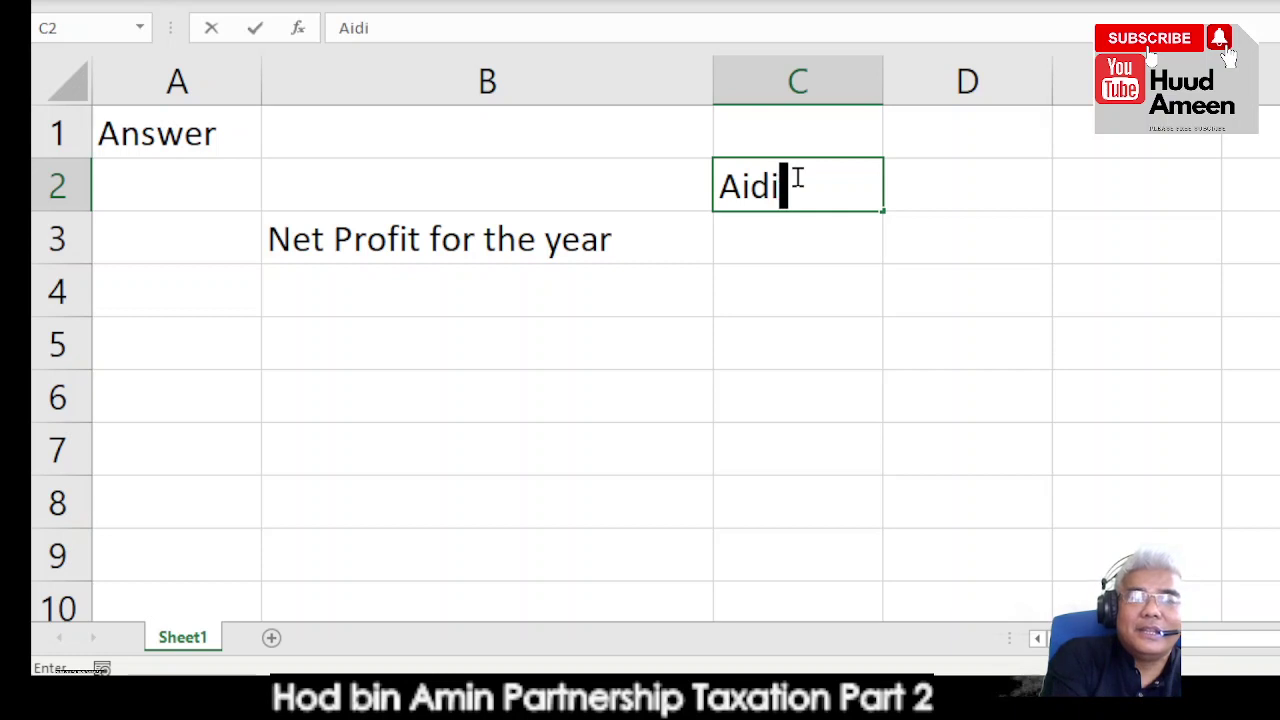
pyautogui.write('a')
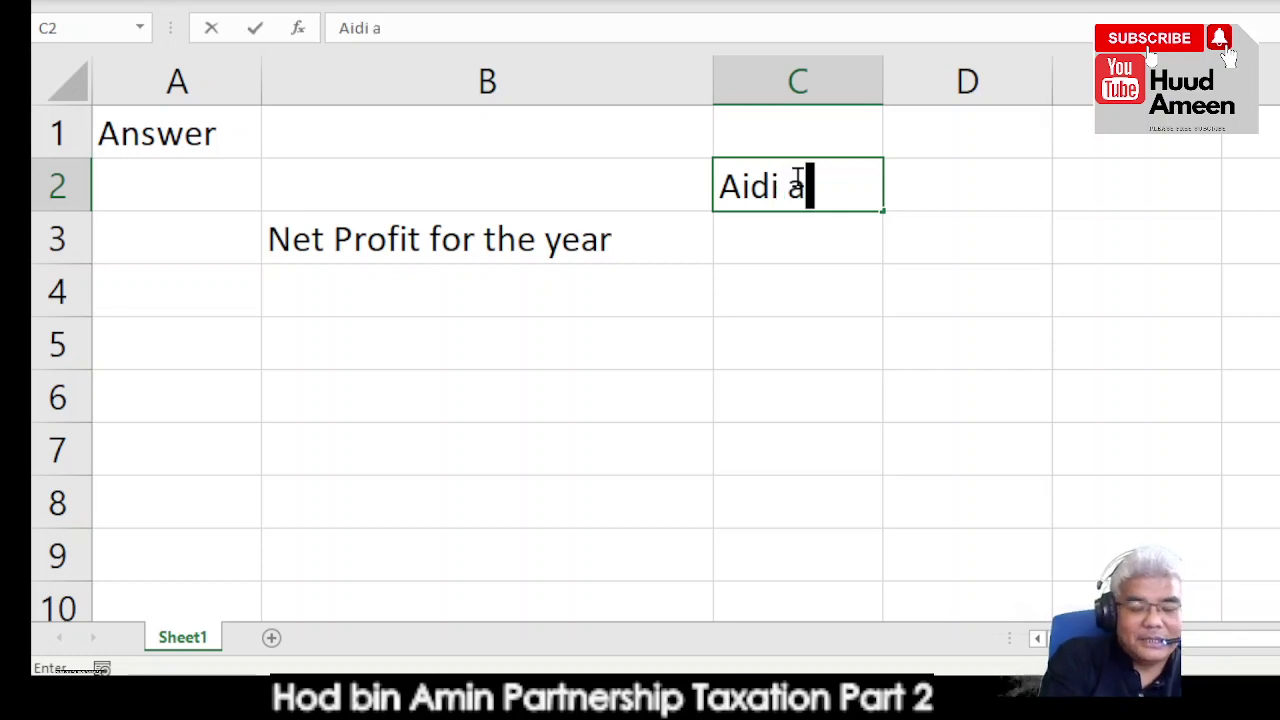
pyautogui.write('nd A')
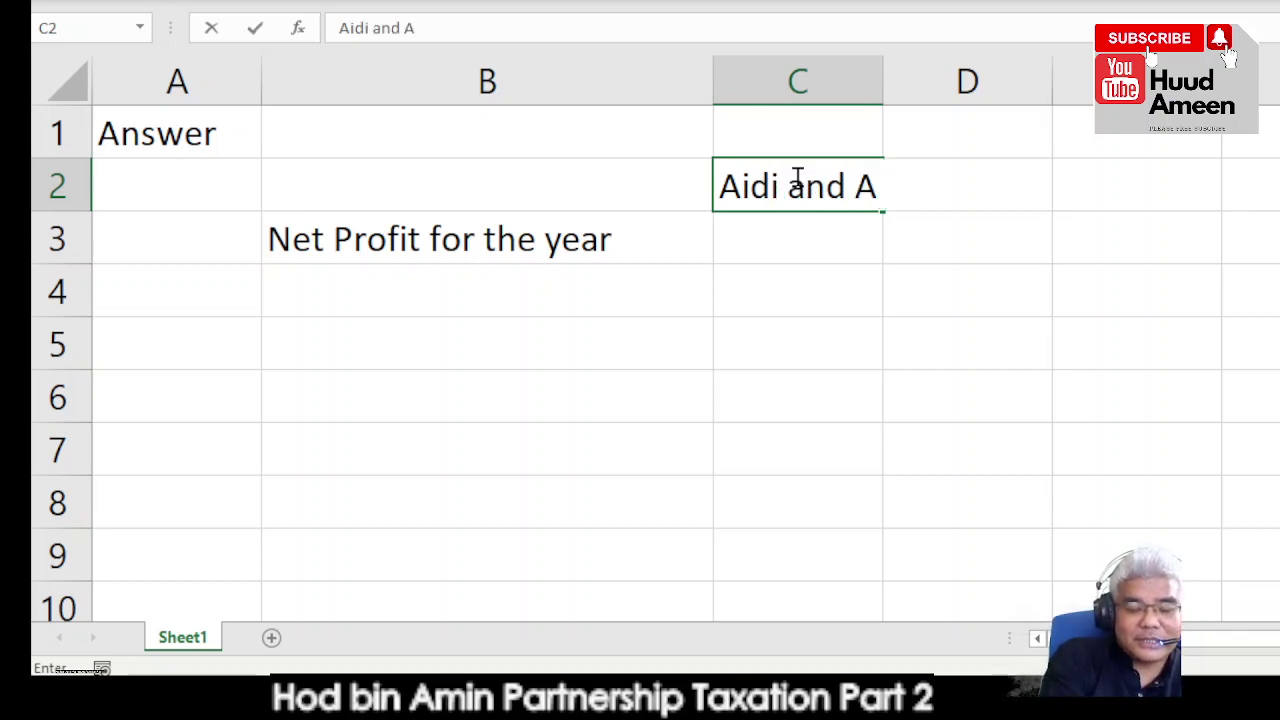
pyautogui.write('tta')
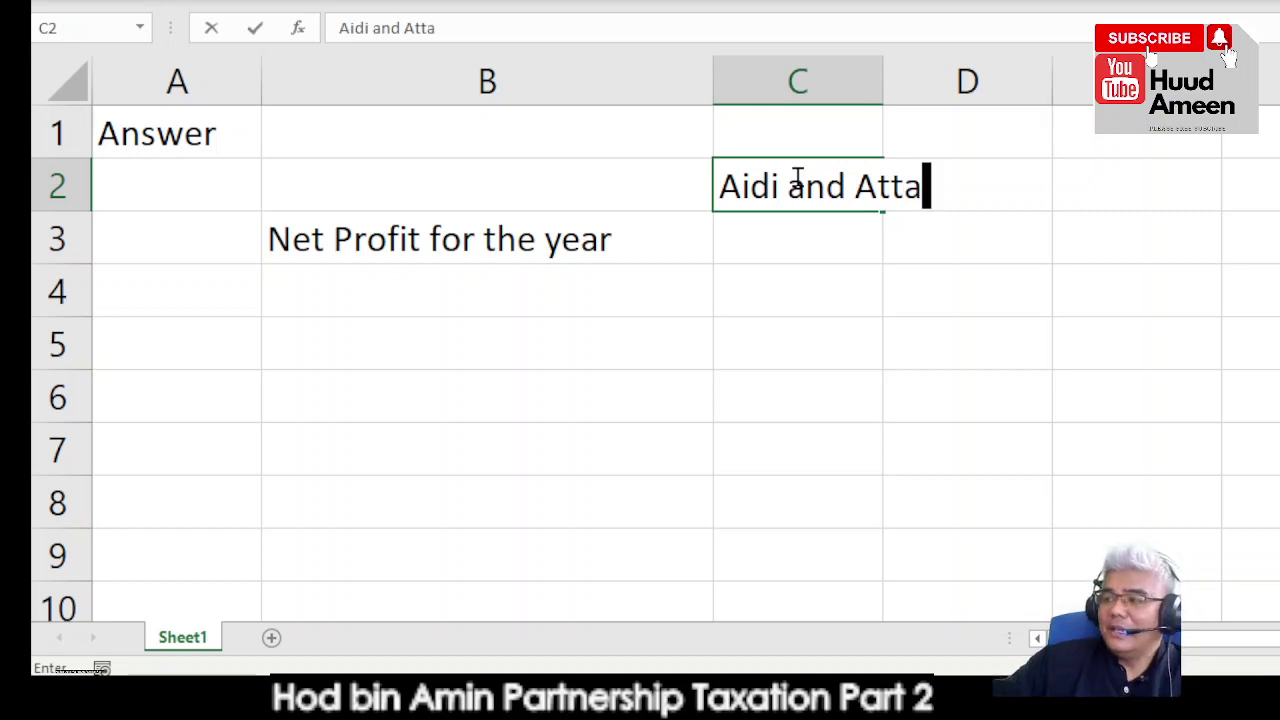
pyautogui.click(955, 402)
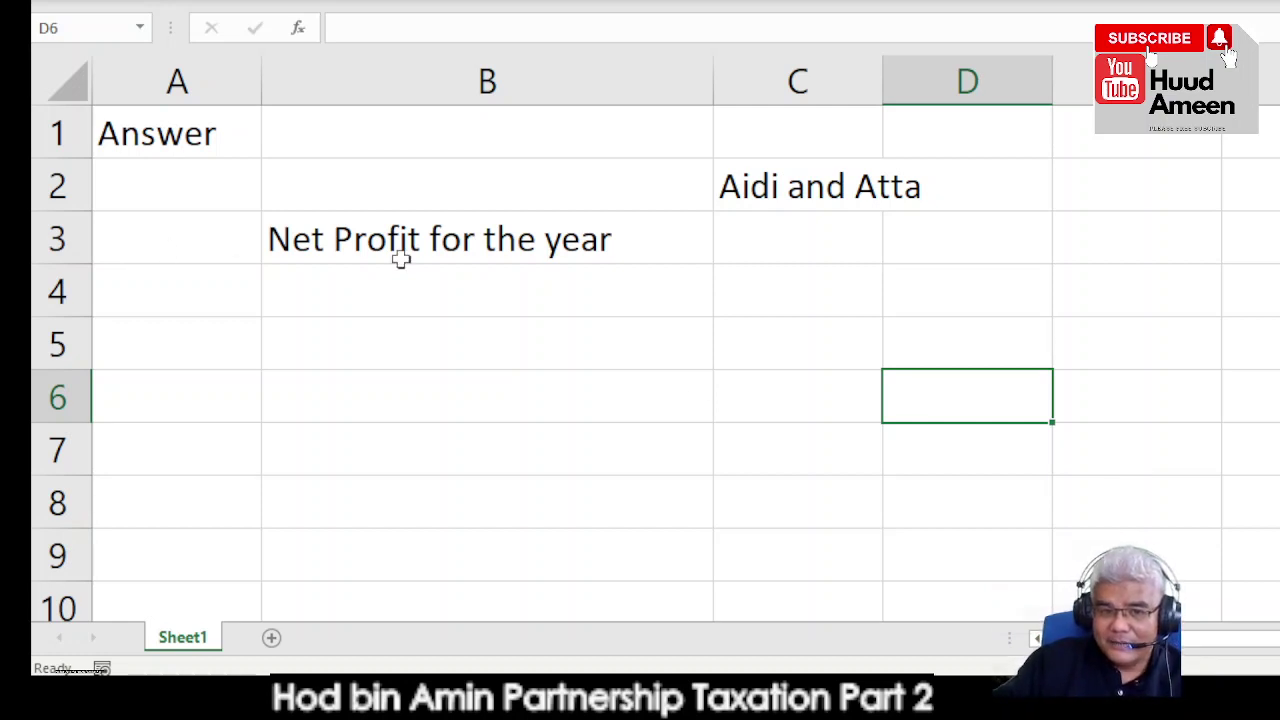
# - Insert another entire row above the "Net Profit for the year" label in cell B3
pyautogui.click(358, 251)
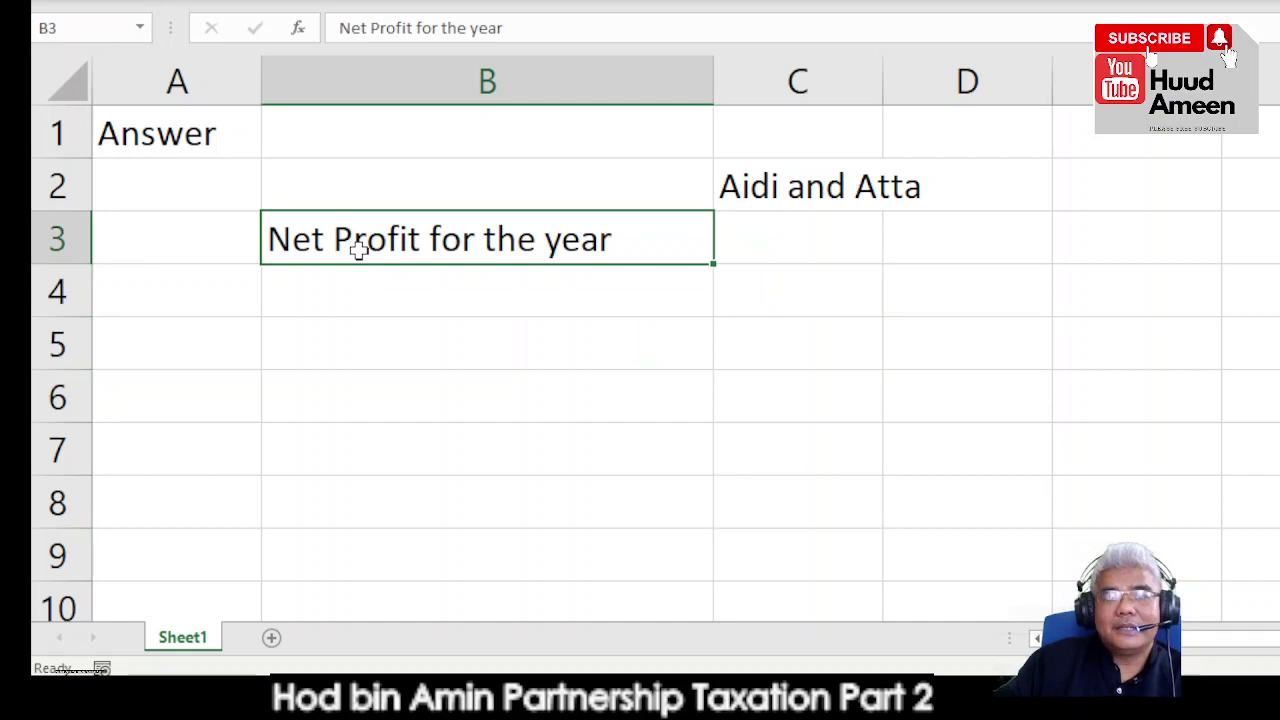
pyautogui.rightClick(358, 251)
pyautogui.click(414, 204)
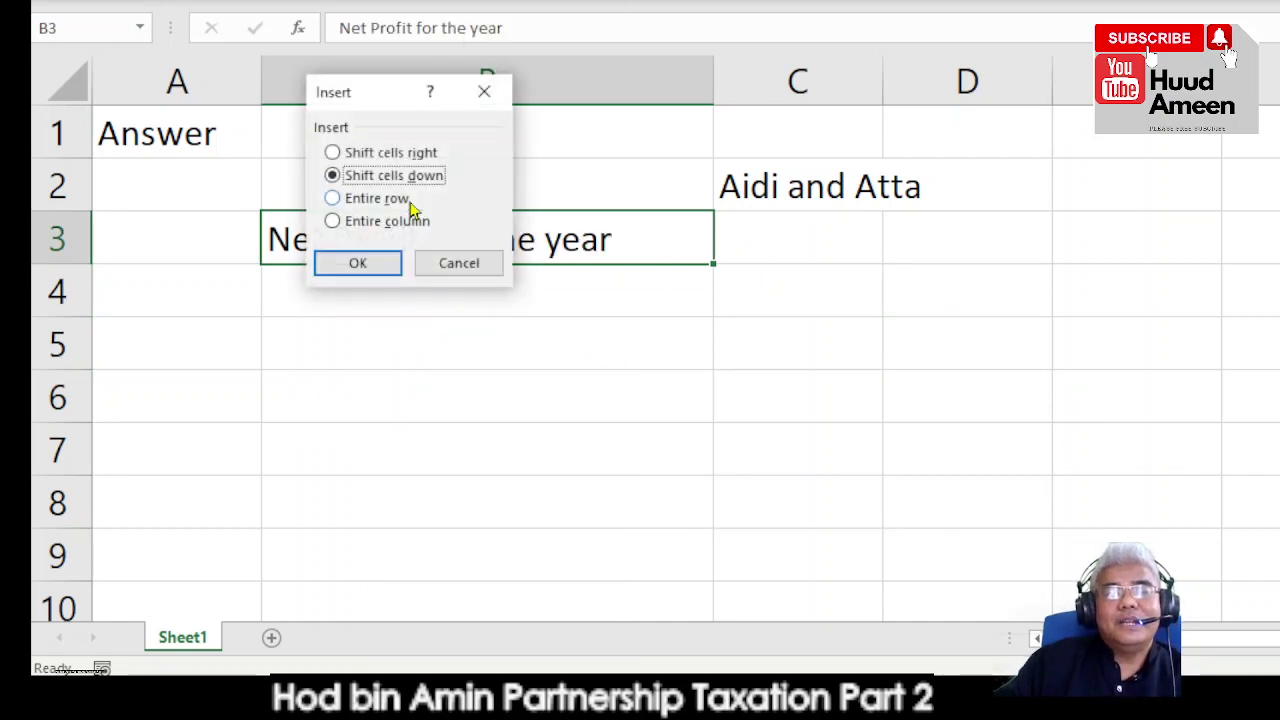
pyautogui.click(410, 204)
pyautogui.click(394, 268)
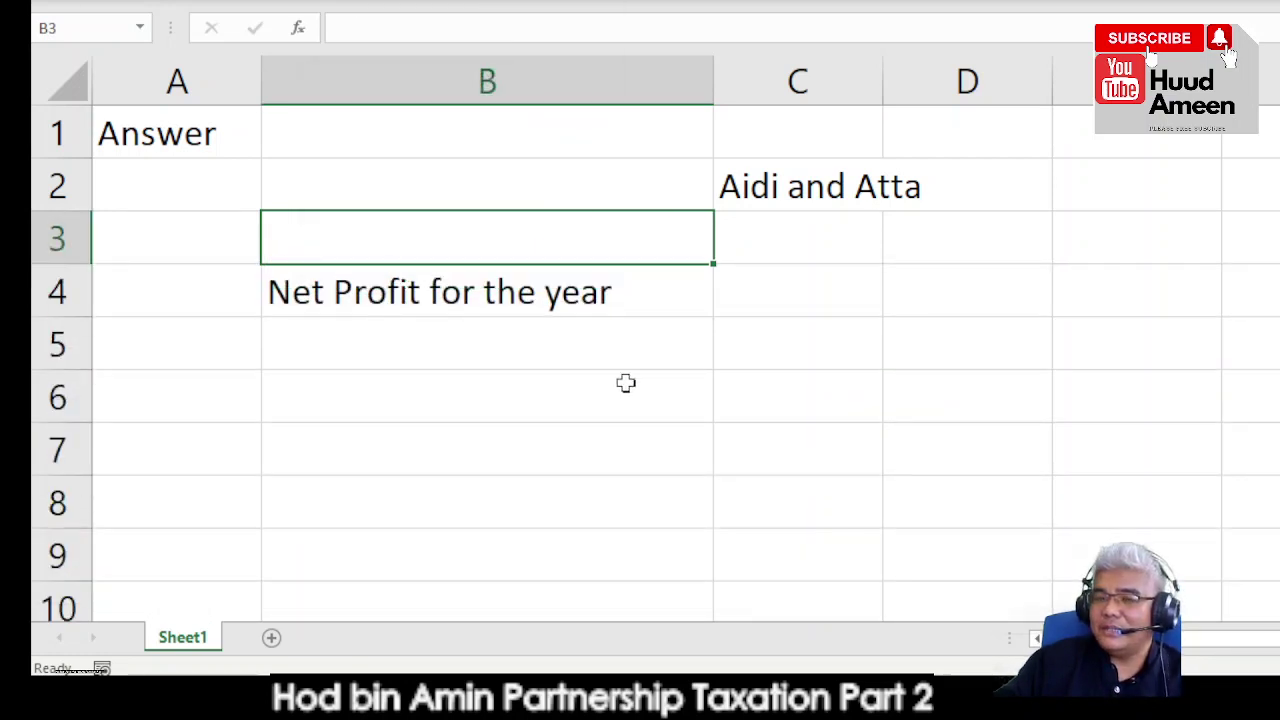
pyautogui.click(594, 394)
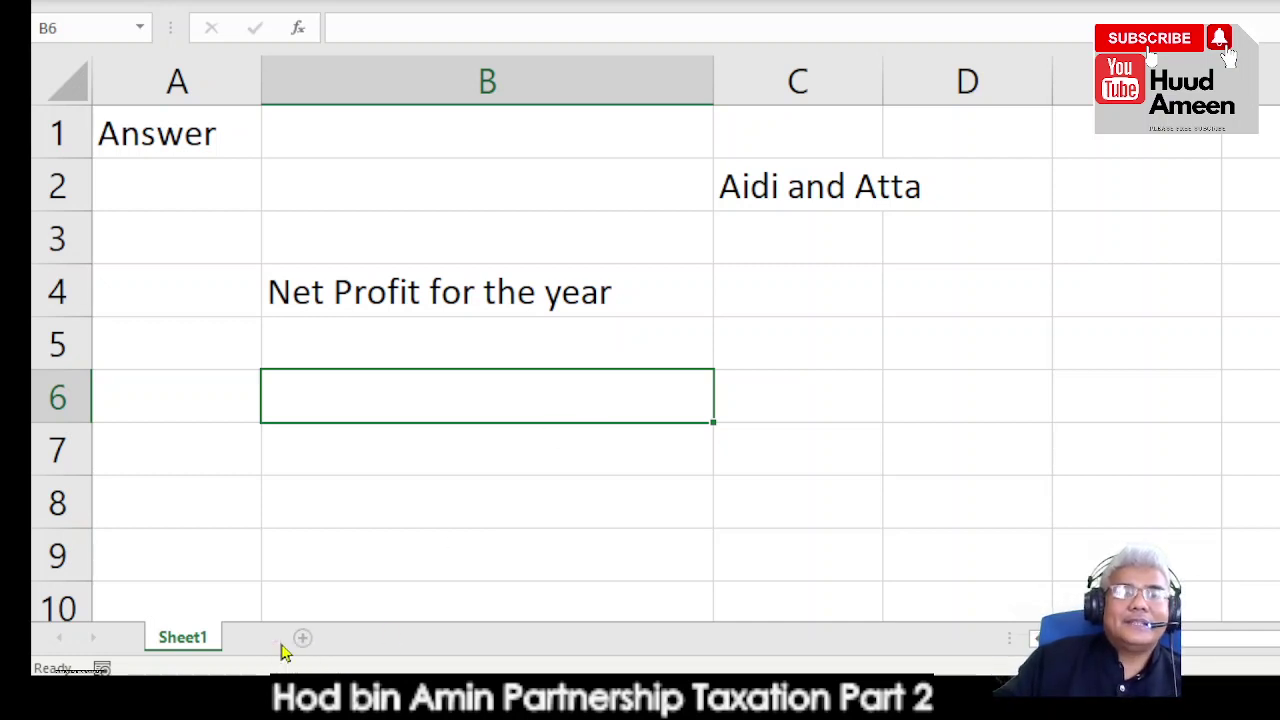
# - Add a new worksheet and copy the image file ex 21.19 pg1.jpeg from the TEMPORARY TAX 2 folder
pyautogui.click(271, 638)
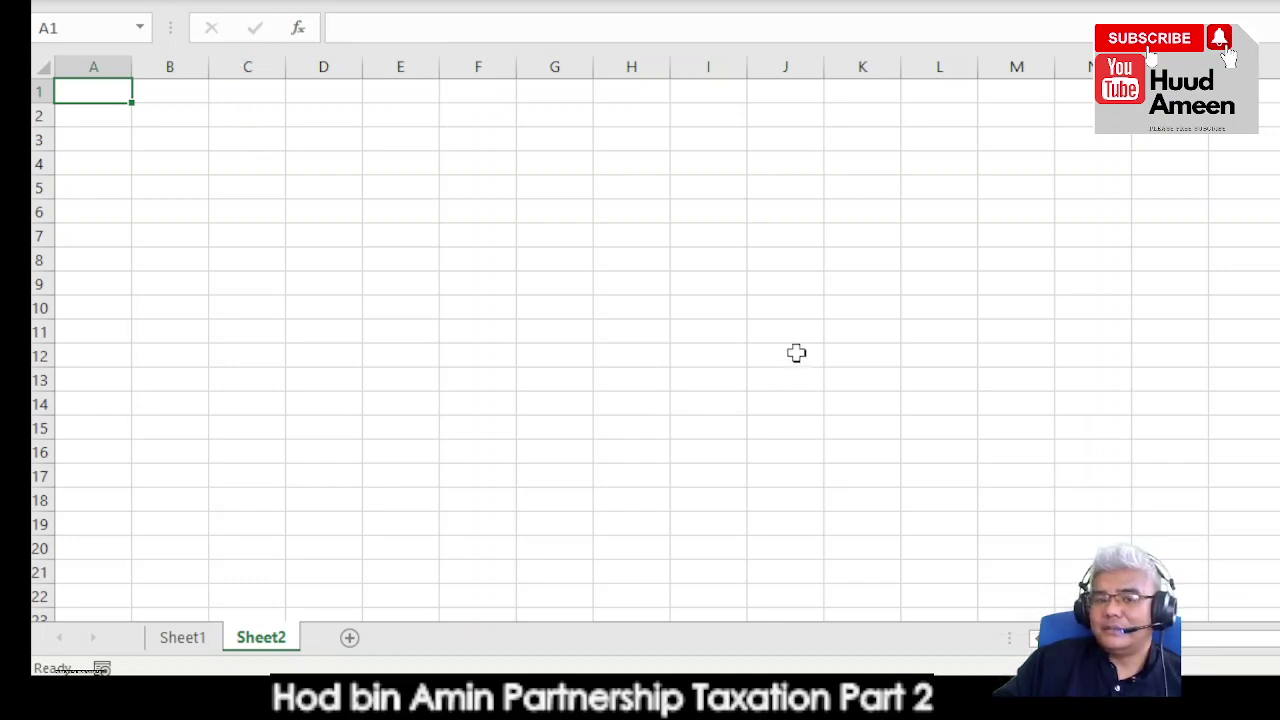
pyautogui.moveTo(416, 710)
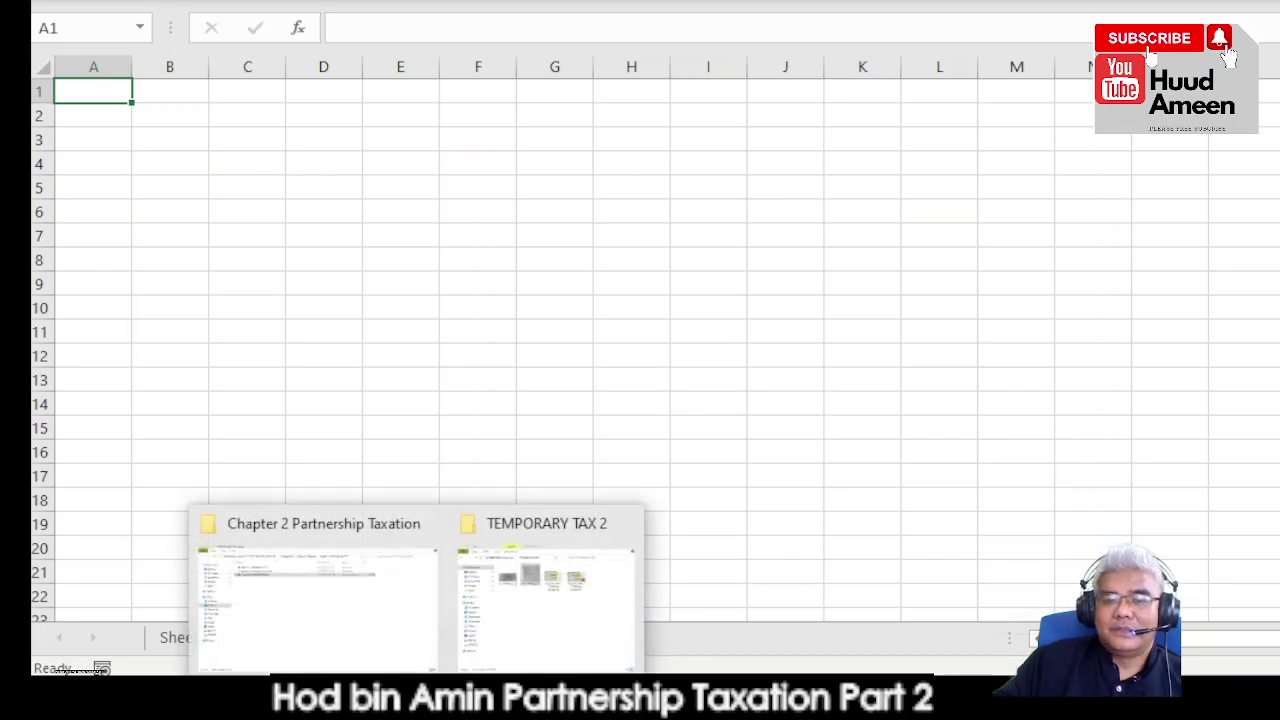
pyautogui.click(583, 645)
pyautogui.click(462, 28)
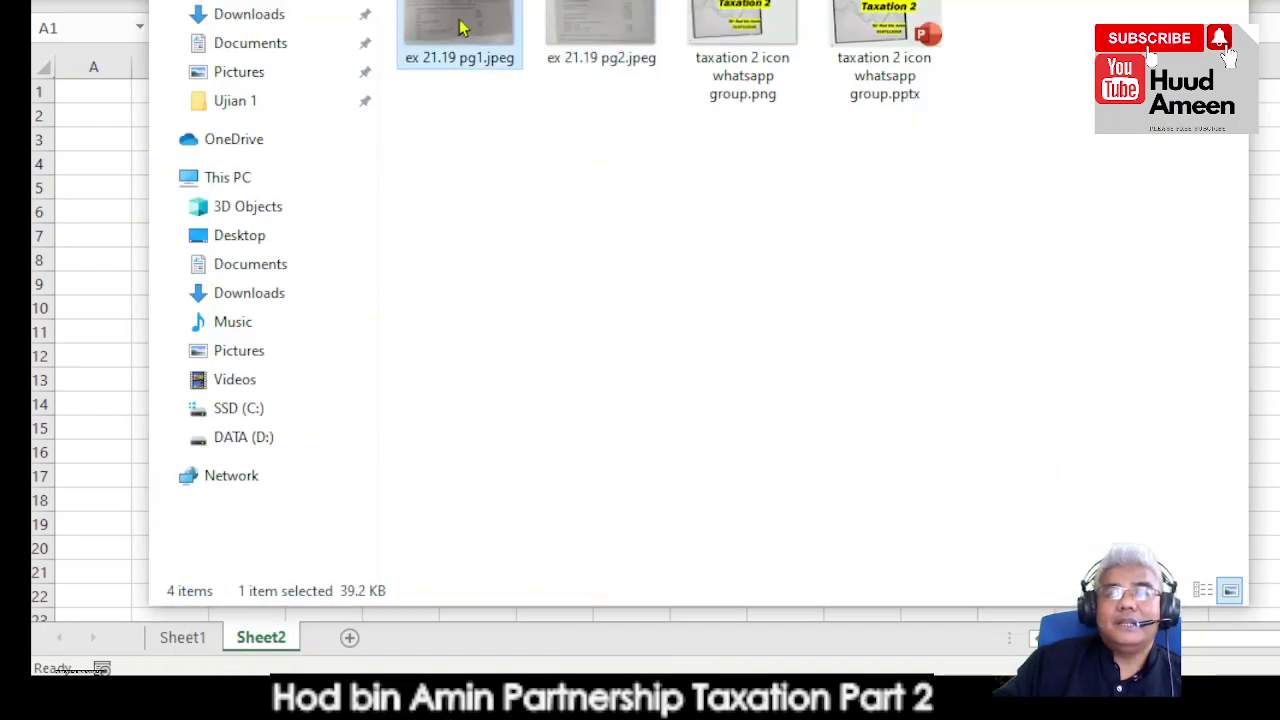
pyautogui.doubleClick(460, 22)
pyautogui.rightClick(458, 16)
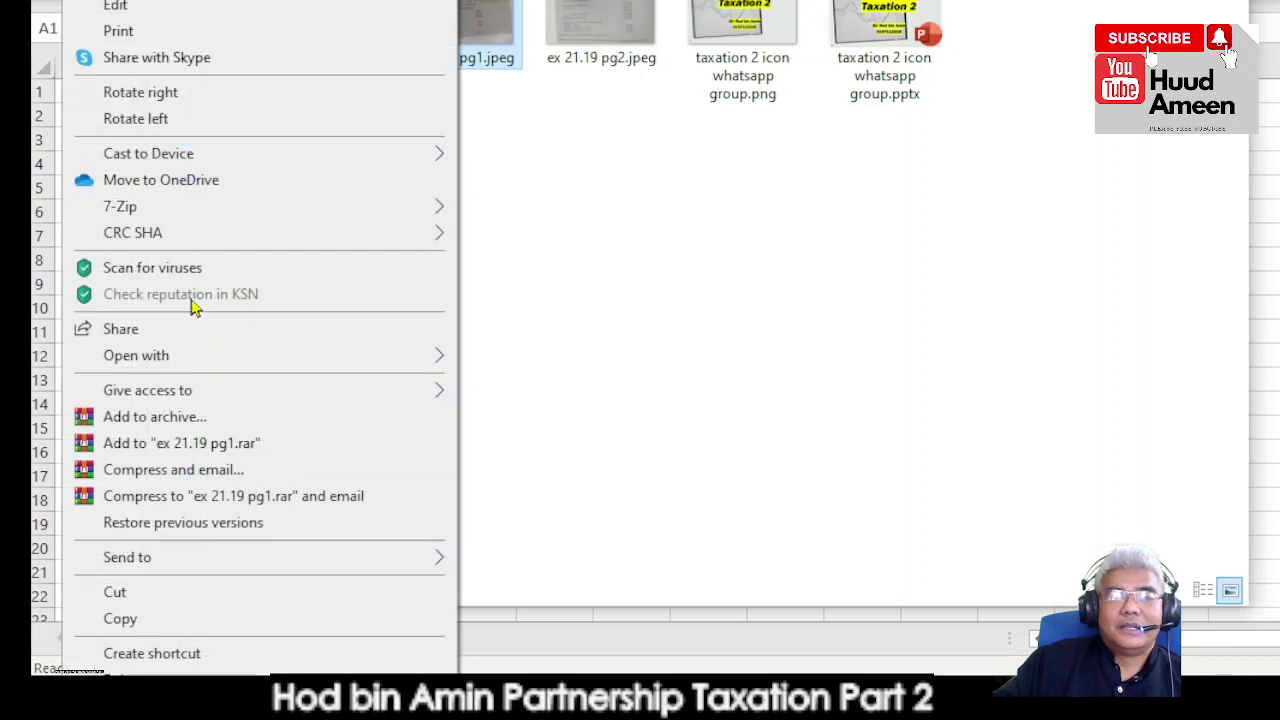
pyautogui.click(120, 619)
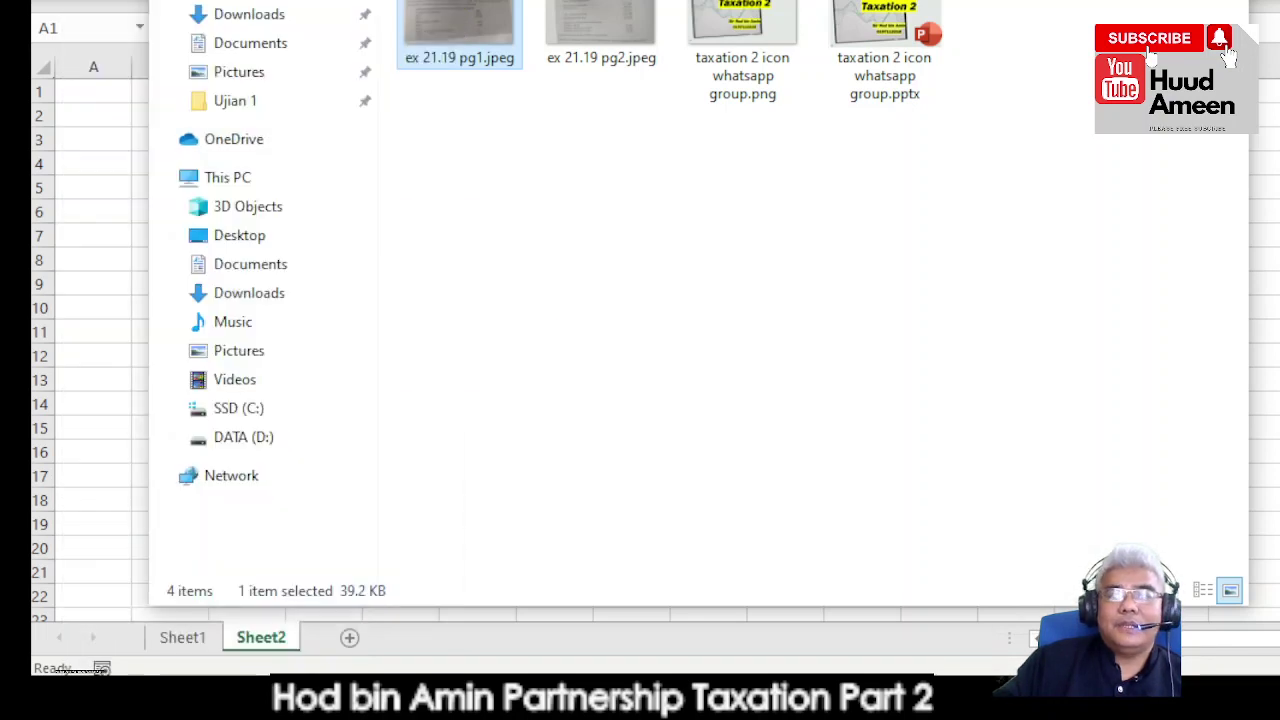
# - Switch back to Excel and try to paste the copied page image at cell C5 of Sheet2
pyautogui.hotkey('alt', 'Tab')
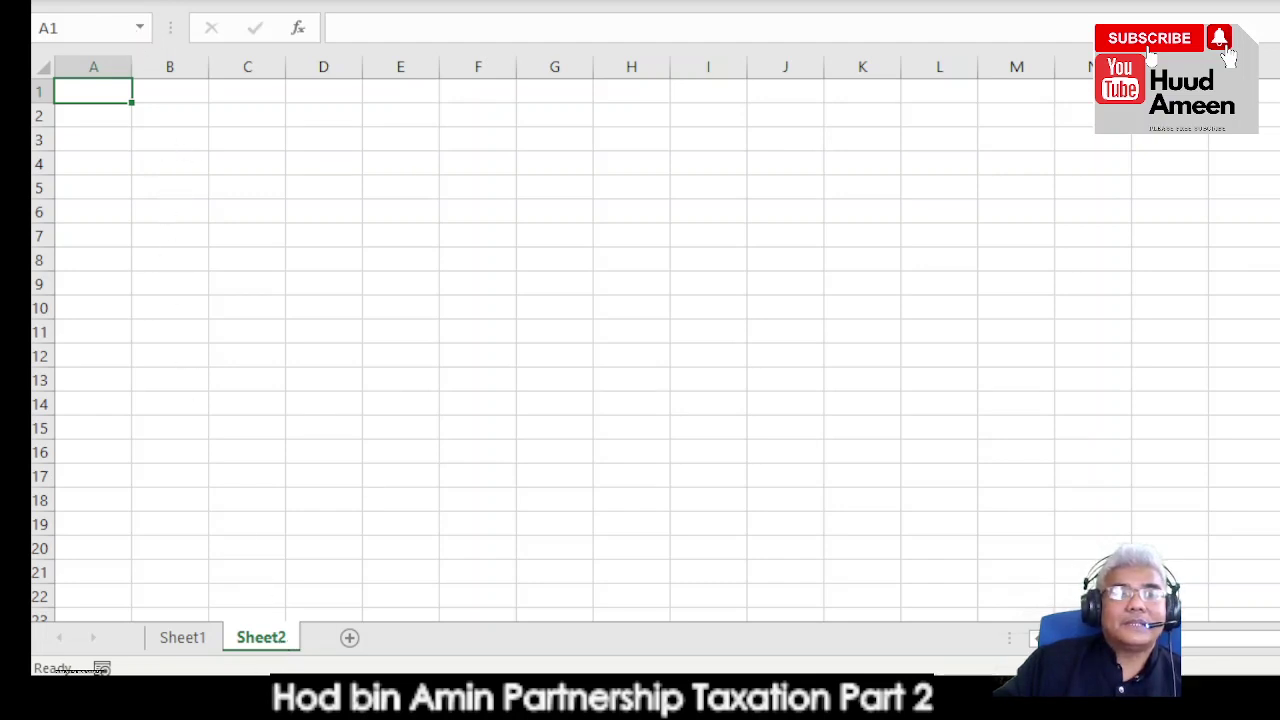
pyautogui.hotkey('ctrl', 'c')
pyautogui.click(258, 180)
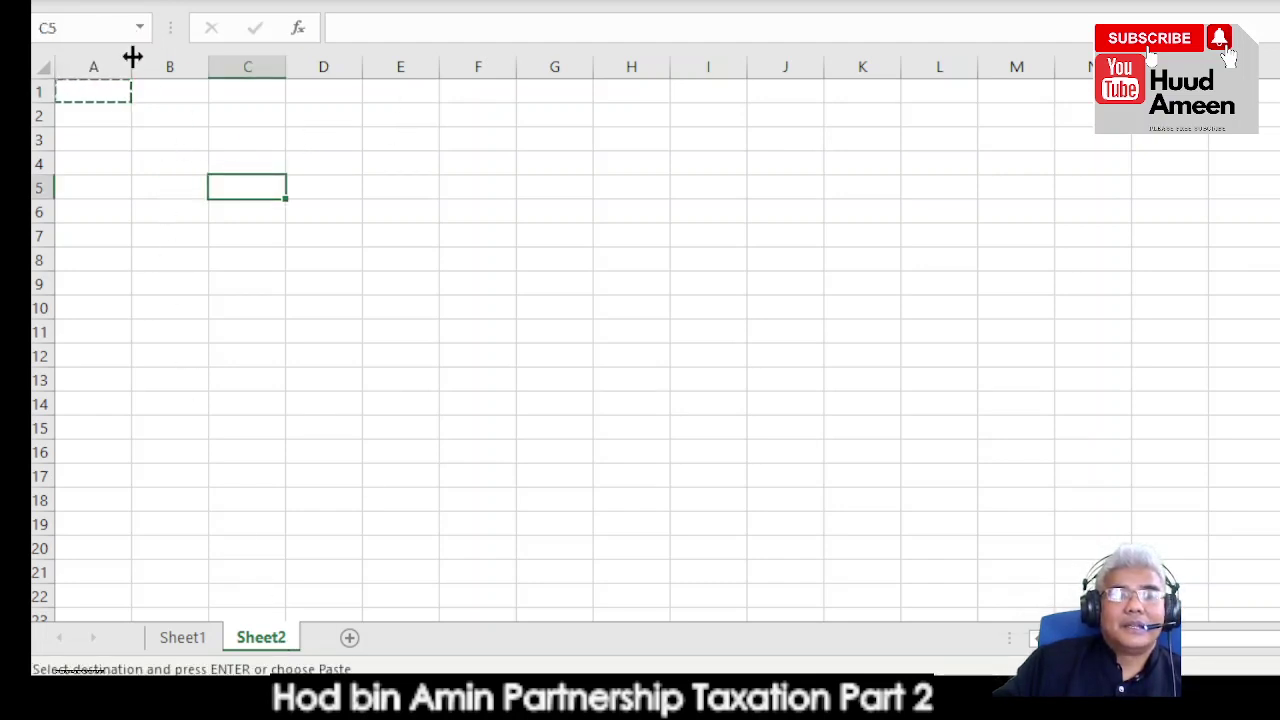
pyautogui.hotkey('ctrl', 'v')
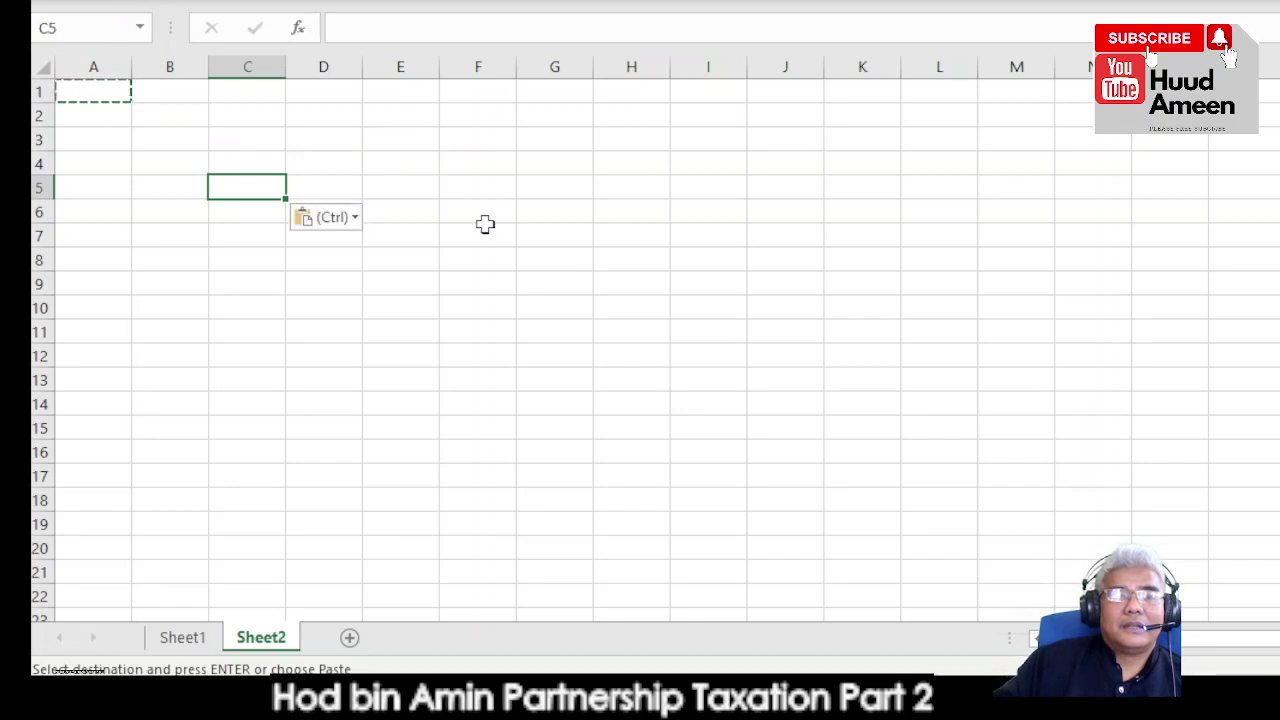
# - Copy ex 21.19 pg1.jpeg from the TEMPORARY TAX 2 folder again and select cell B2 of Sheet2 for it
pyautogui.click(415, 700)
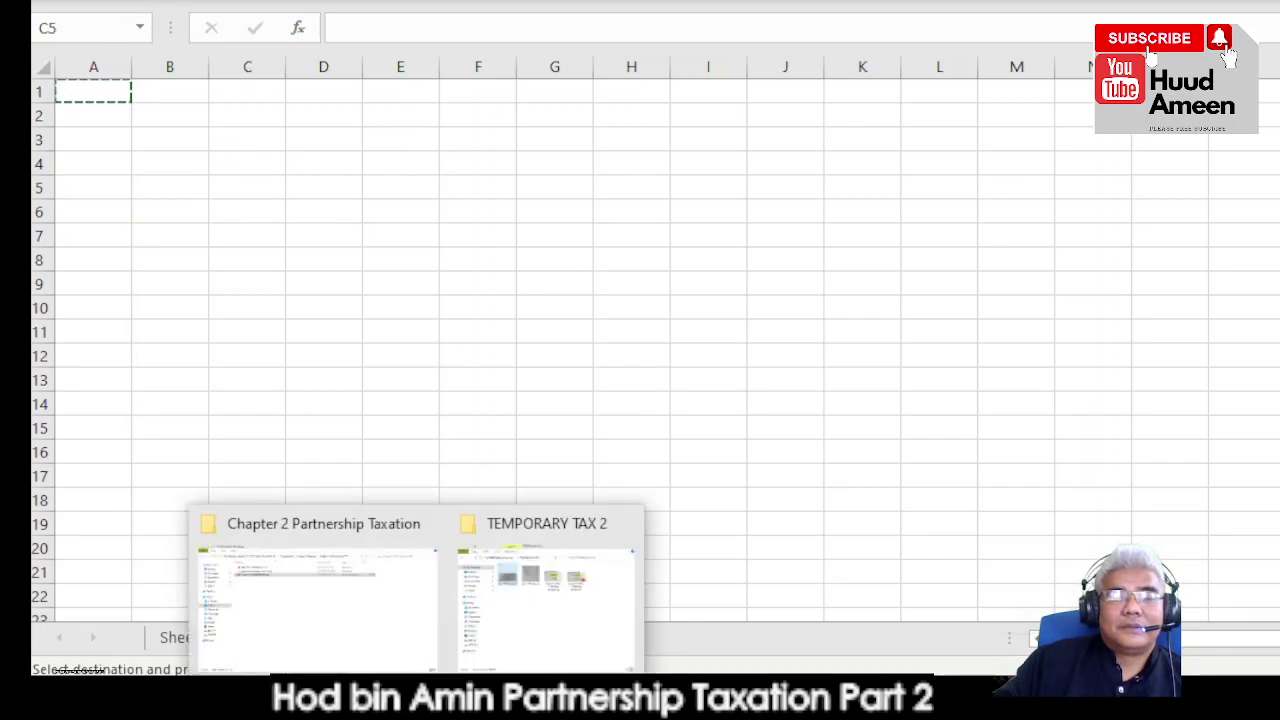
pyautogui.click(551, 634)
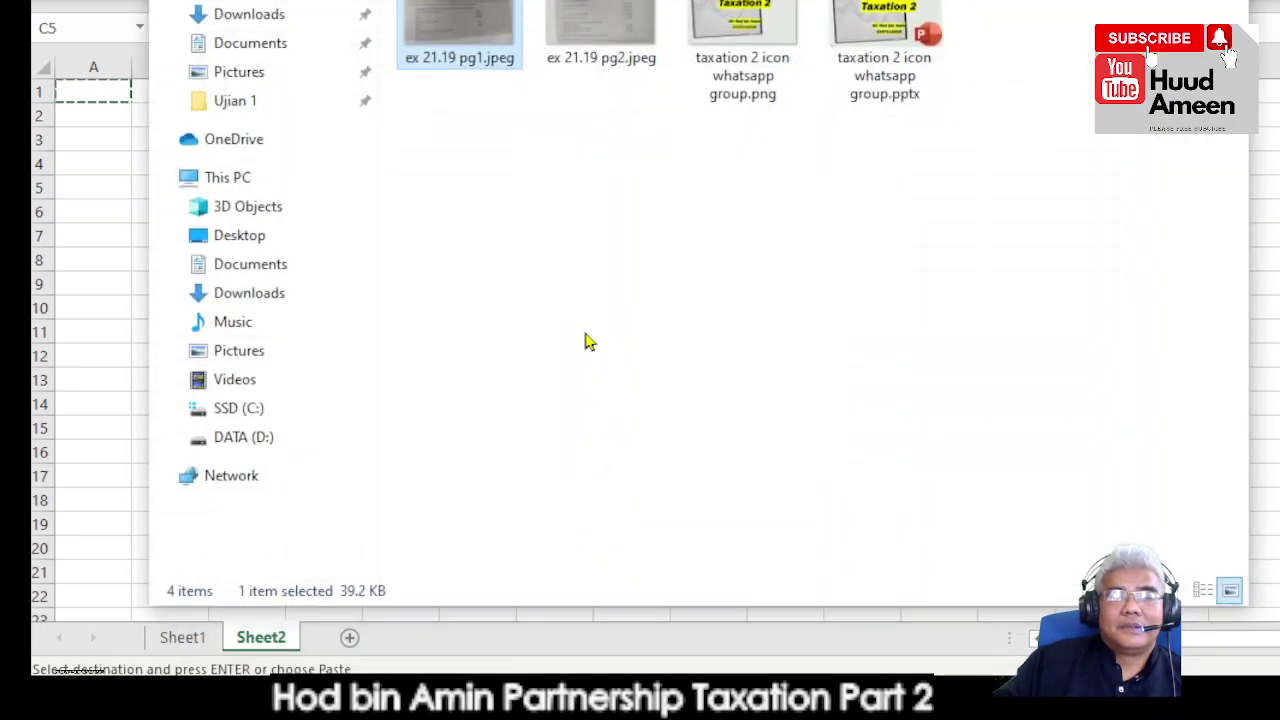
pyautogui.rightClick(466, 35)
pyautogui.click(236, 618)
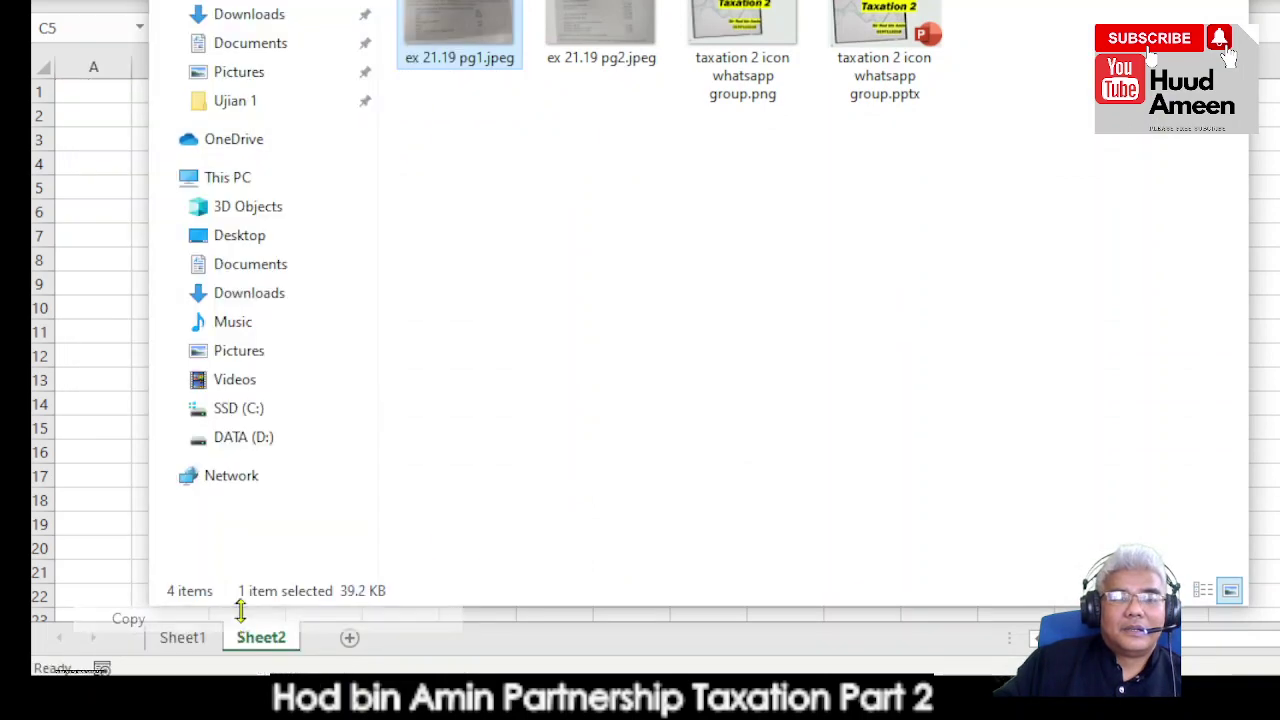
pyautogui.click(44, 187)
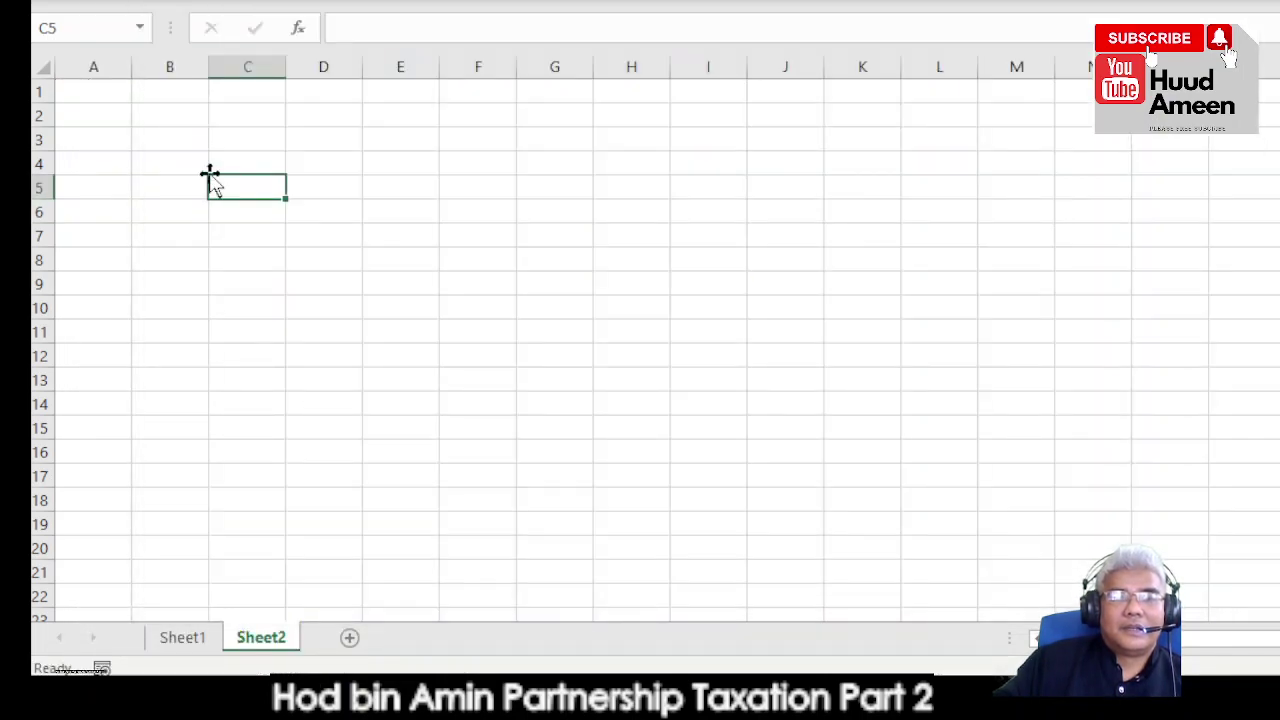
pyautogui.click(157, 115)
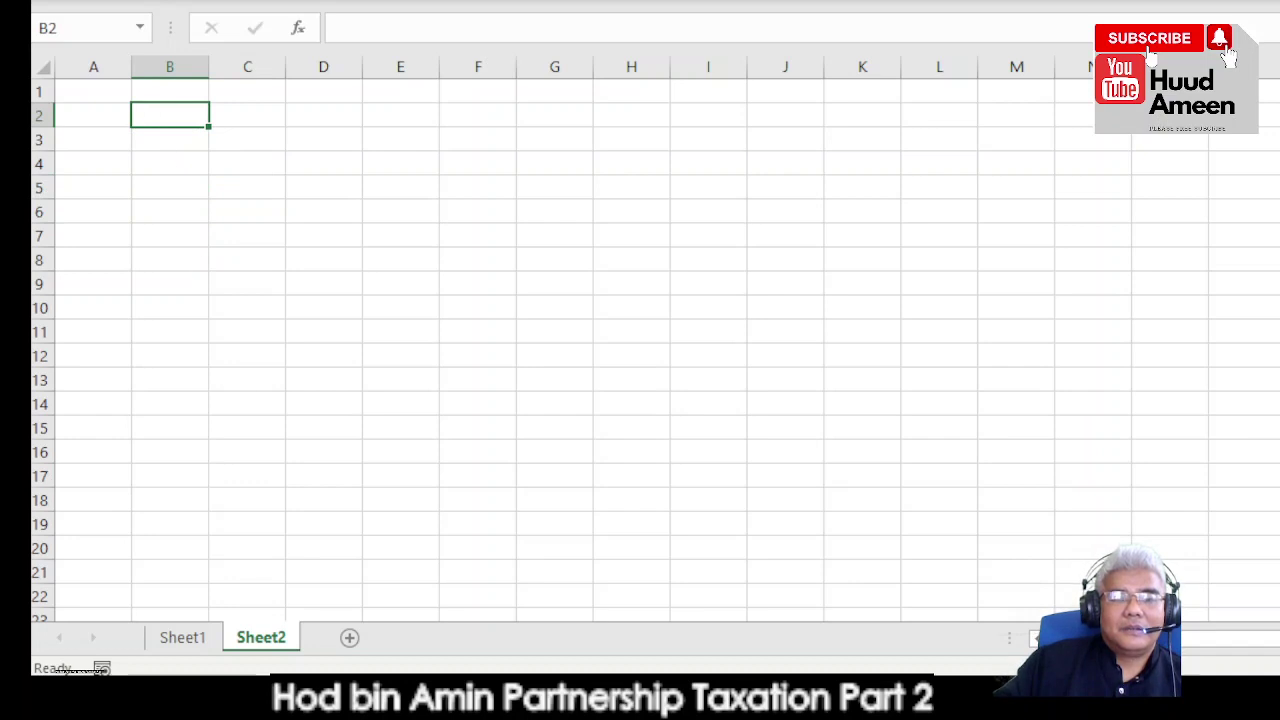
# - Try once more to bring ex 21.19 pg1.jpeg into Sheet2 by recopying the file and selecting cell B3
pyautogui.moveTo(418, 700)
pyautogui.click(560, 624)
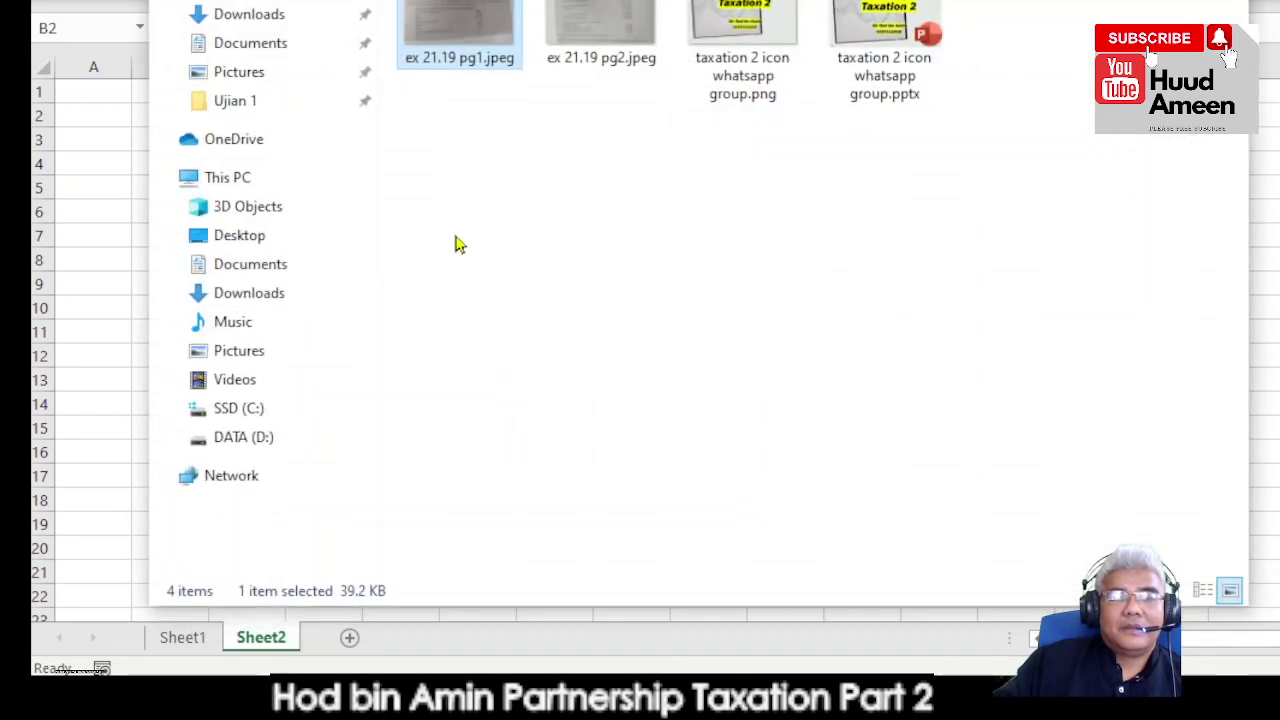
pyautogui.rightClick(491, 41)
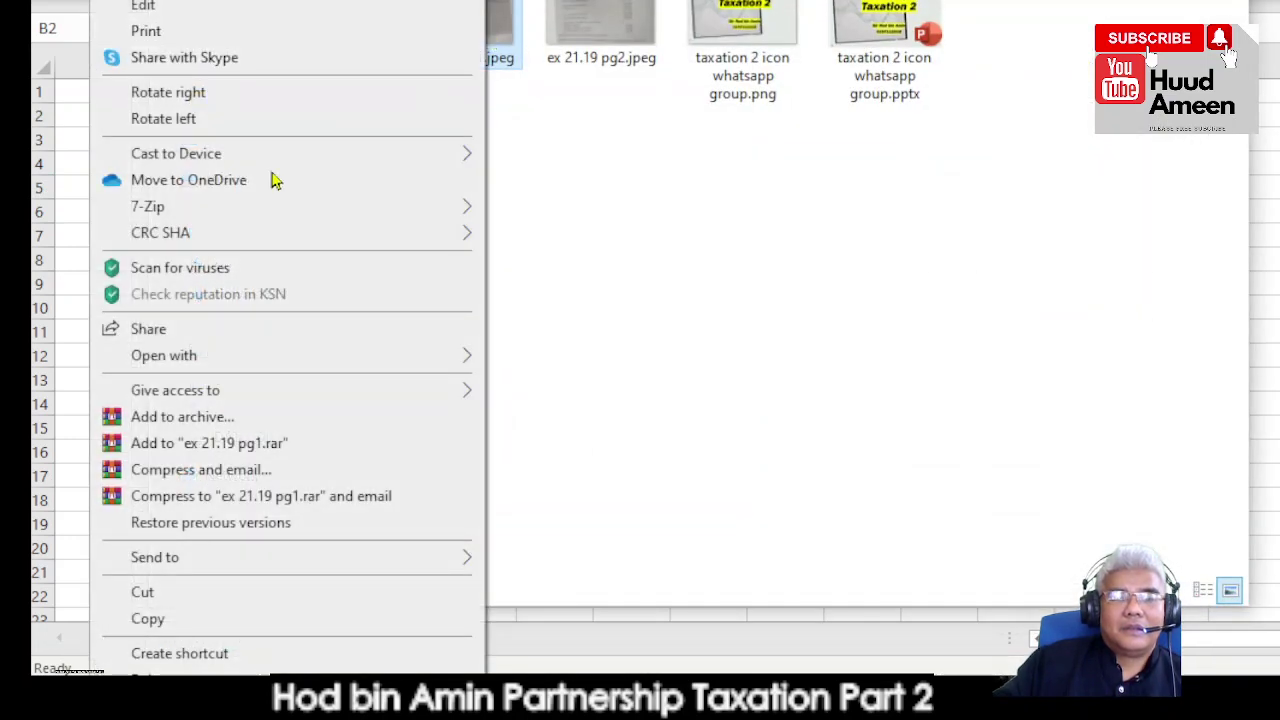
pyautogui.click(171, 616)
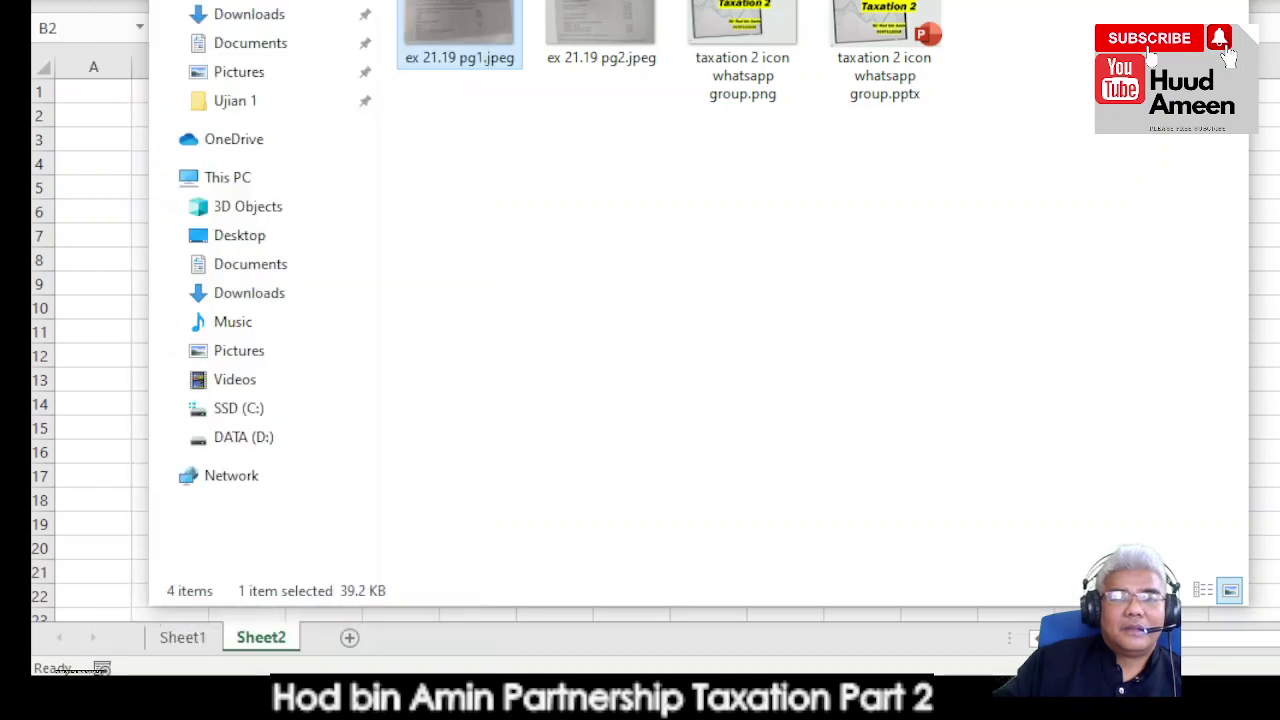
pyautogui.hotkey('alt', 'Tab')
pyautogui.click(167, 138)
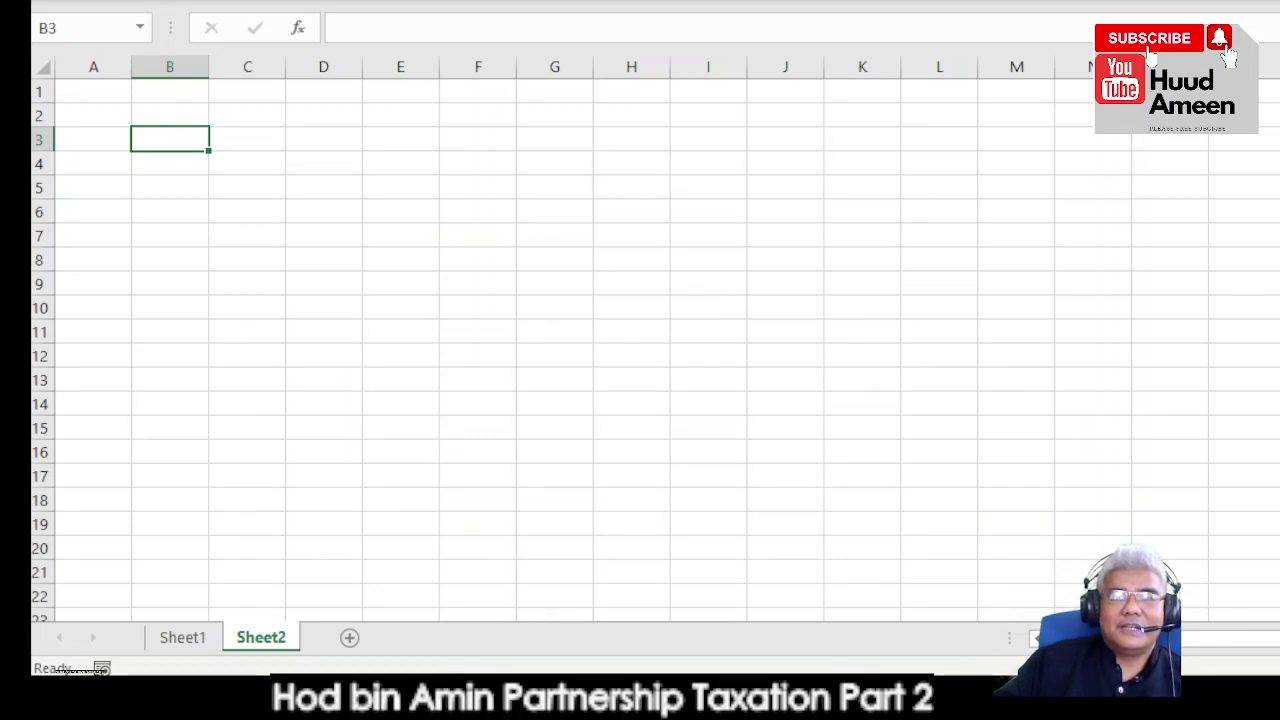
# - Return to Sheet1, widen the net profit label's column B and narrow column A
pyautogui.click(181, 643)
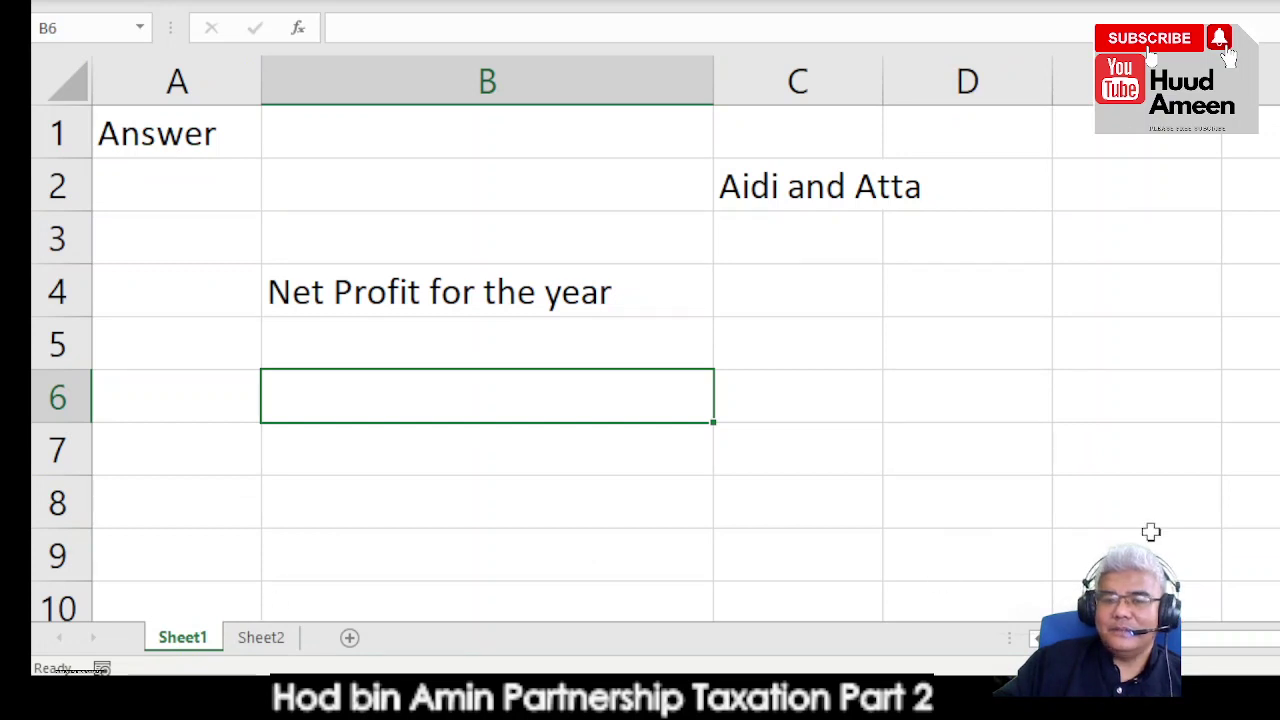
pyautogui.click(1226, 466)
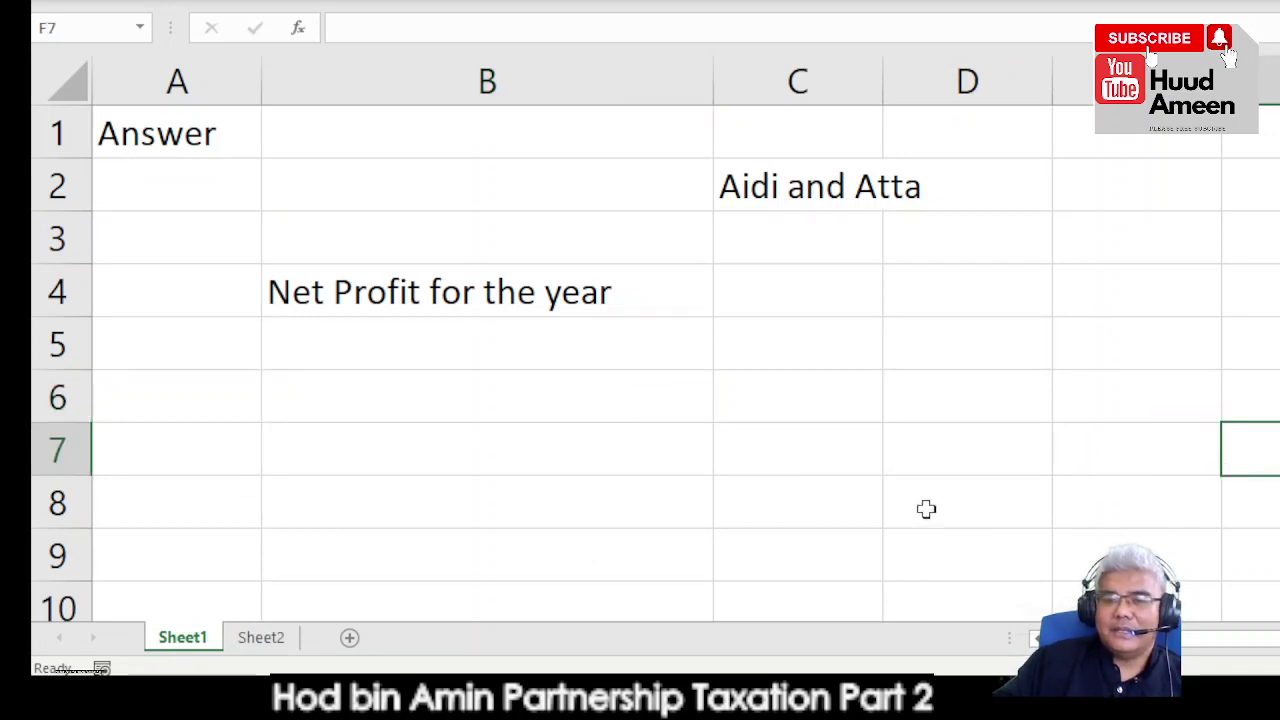
pyautogui.click(714, 497)
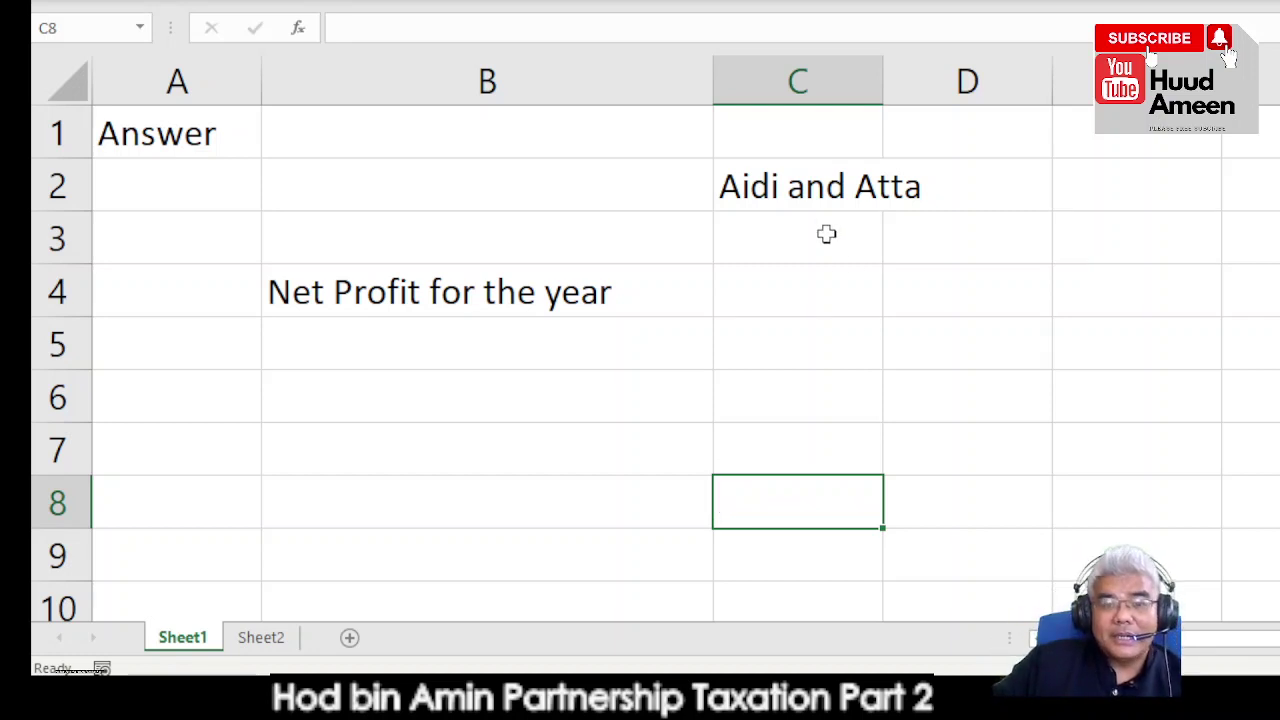
pyautogui.moveTo(712, 69); pyautogui.dragTo(856, 56)
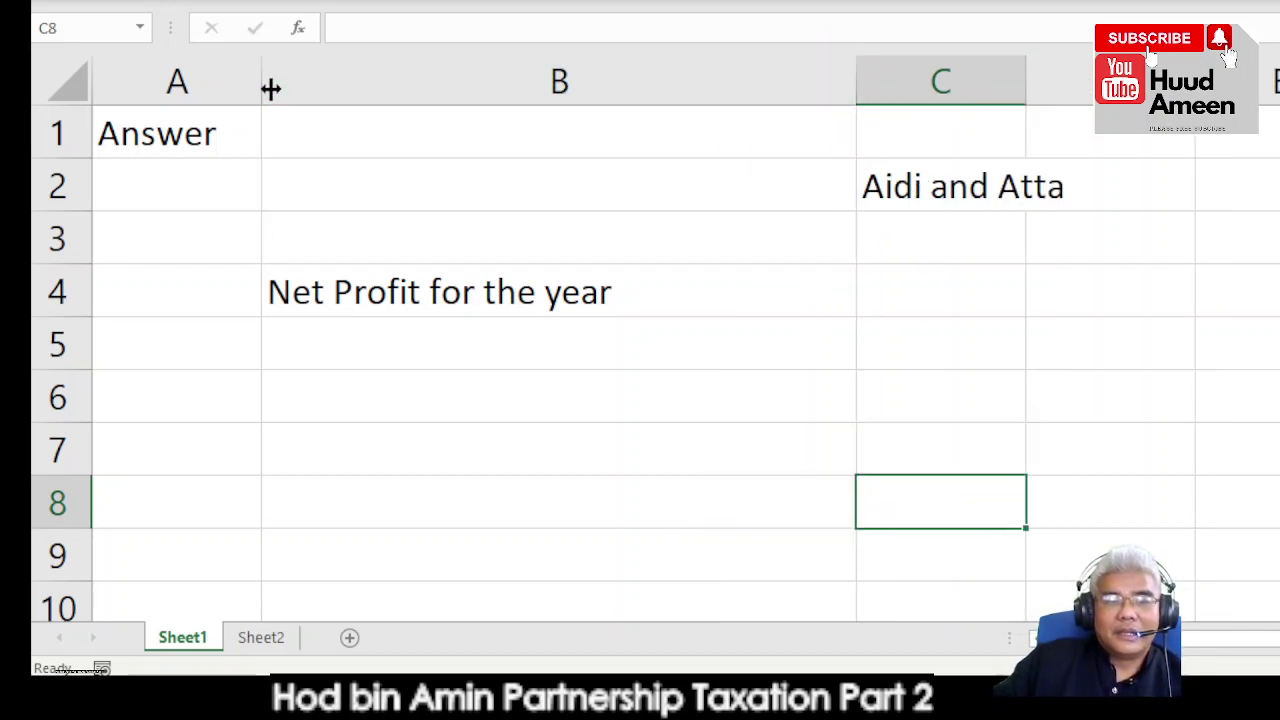
pyautogui.moveTo(264, 89); pyautogui.dragTo(175, 109)
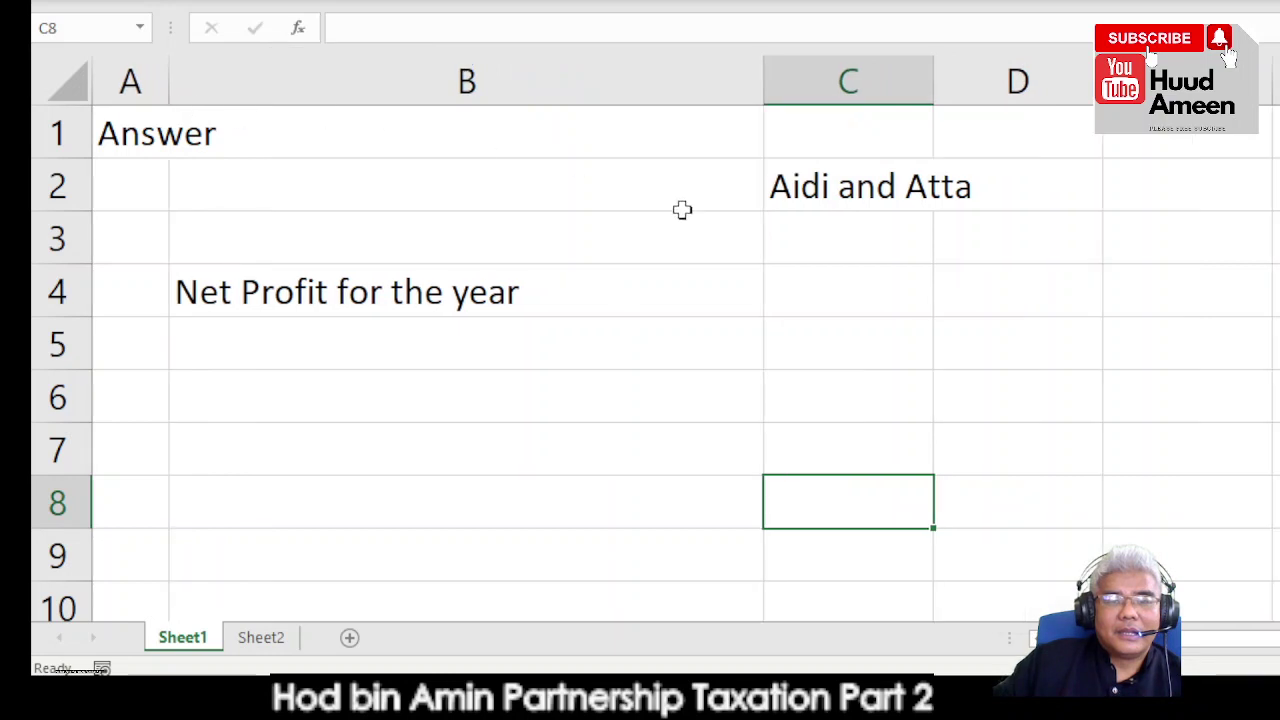
# - Select cell C4 beside the net profit label and open the question image ex 21.19 pg1.jpeg from the TEMPORARY TAX 2 folder
pyautogui.click(846, 233)
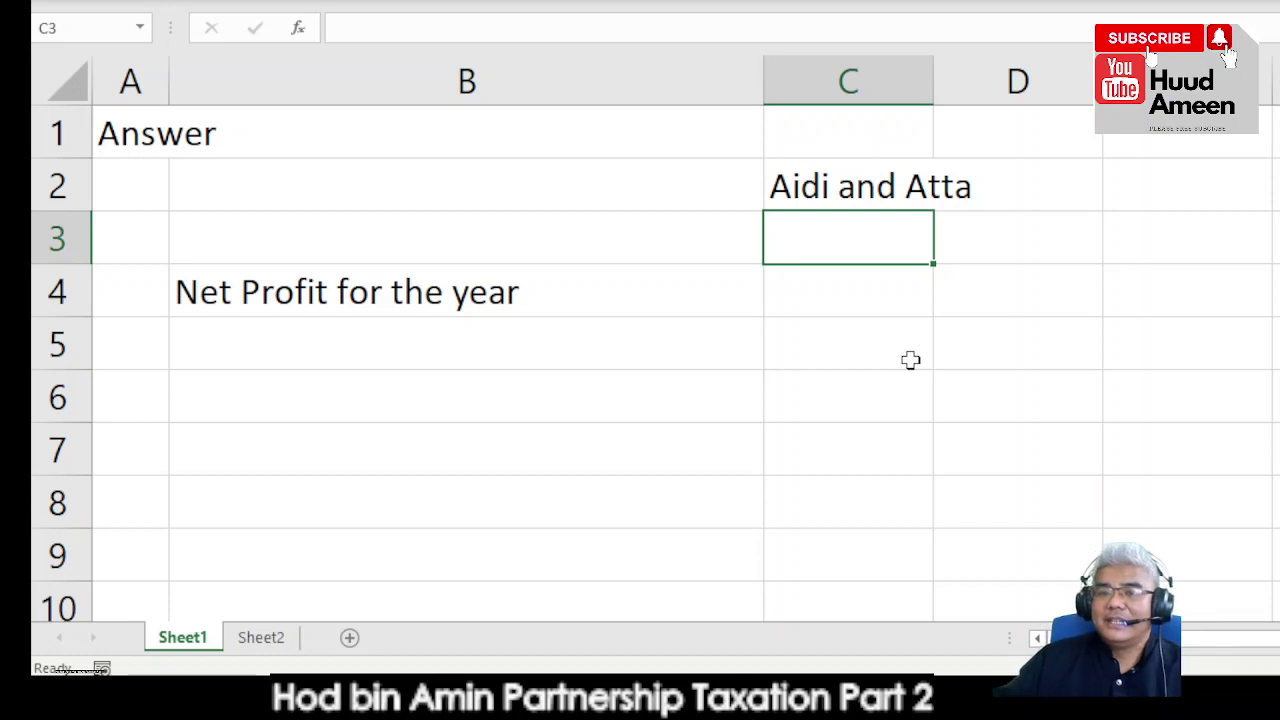
pyautogui.click(855, 333)
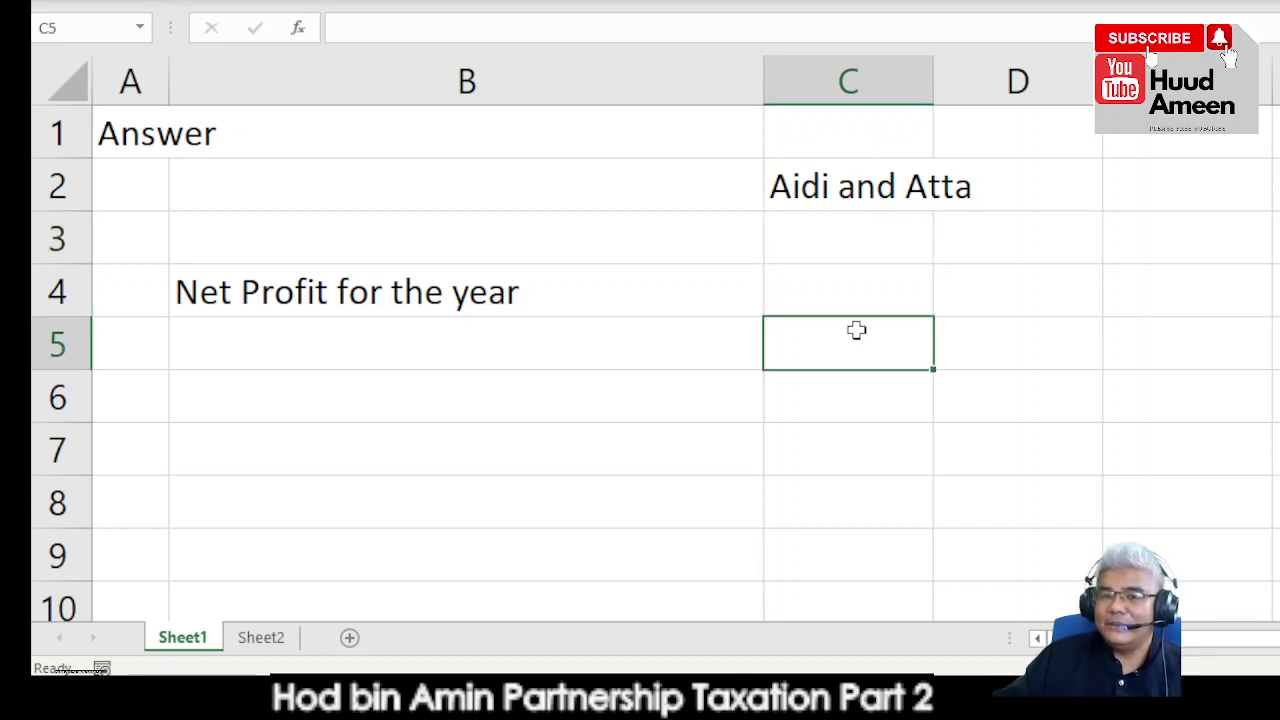
pyautogui.click(862, 302)
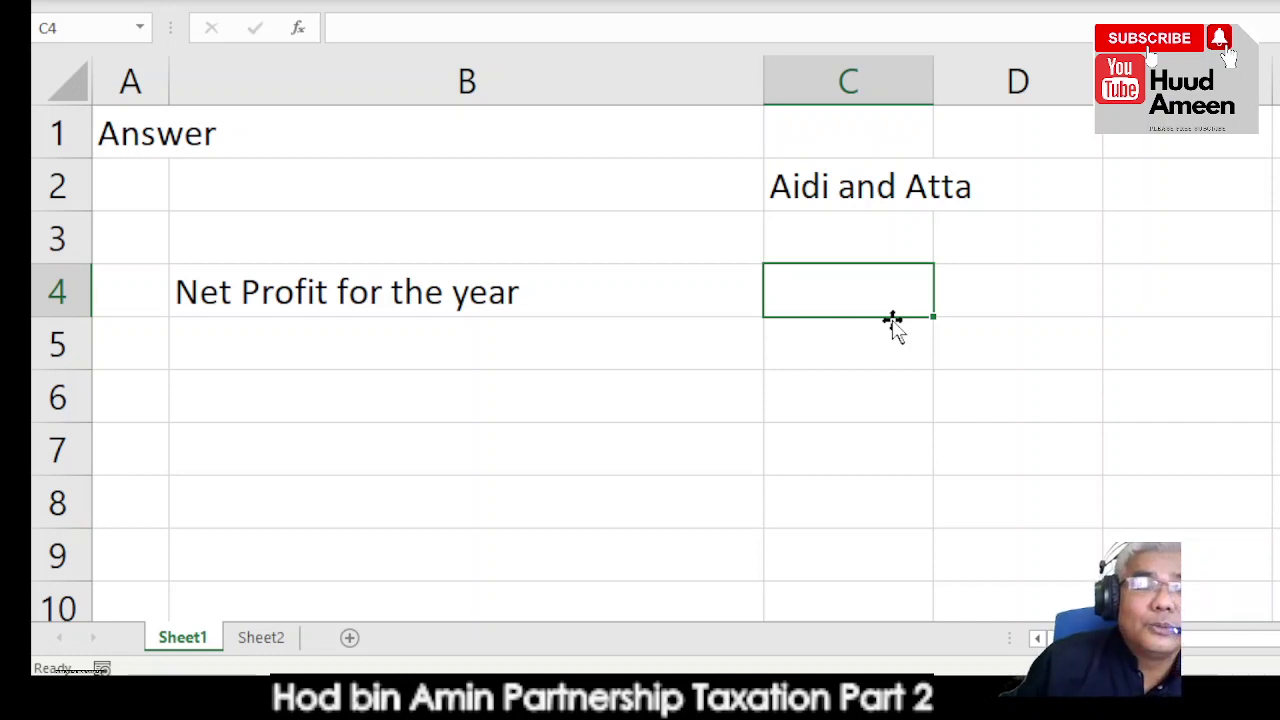
pyautogui.click(416, 712)
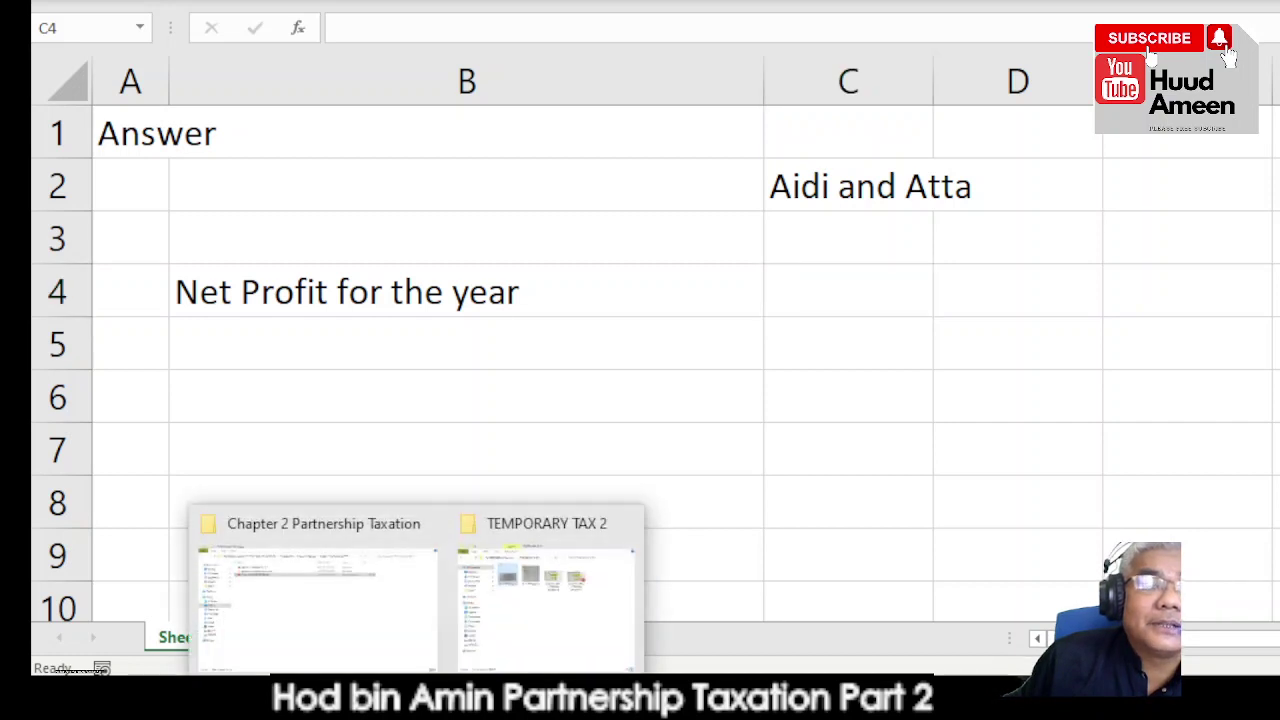
pyautogui.click(560, 650)
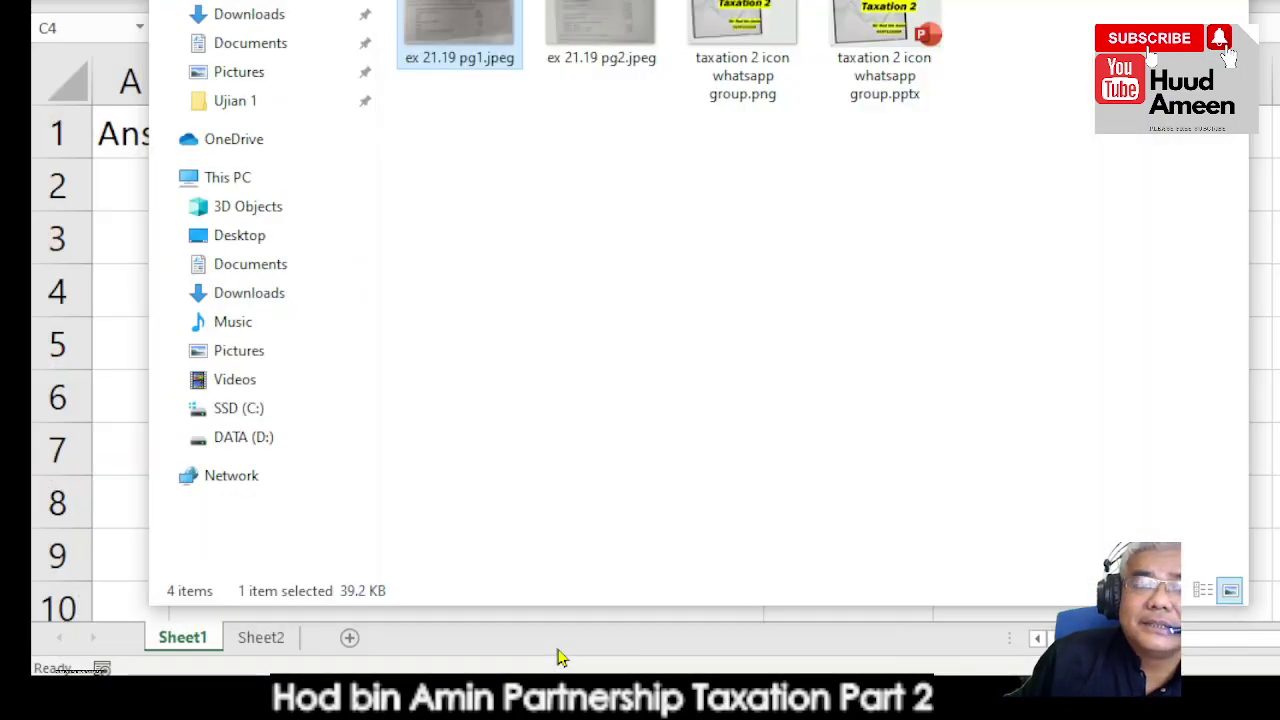
pyautogui.doubleClick(484, 47)
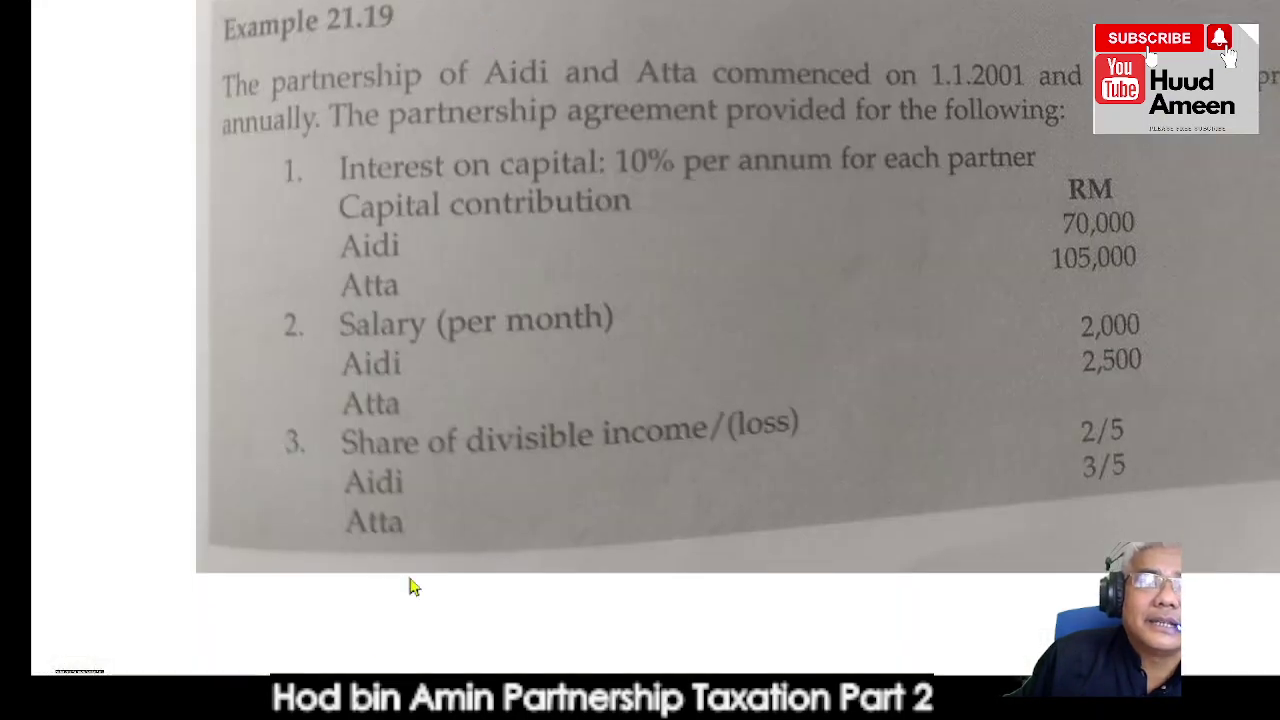
# - Return to the TEMPORARY TAX 2 folder and select the second question page, ex 21.19 pg2.jpeg
pyautogui.moveTo(415, 700)
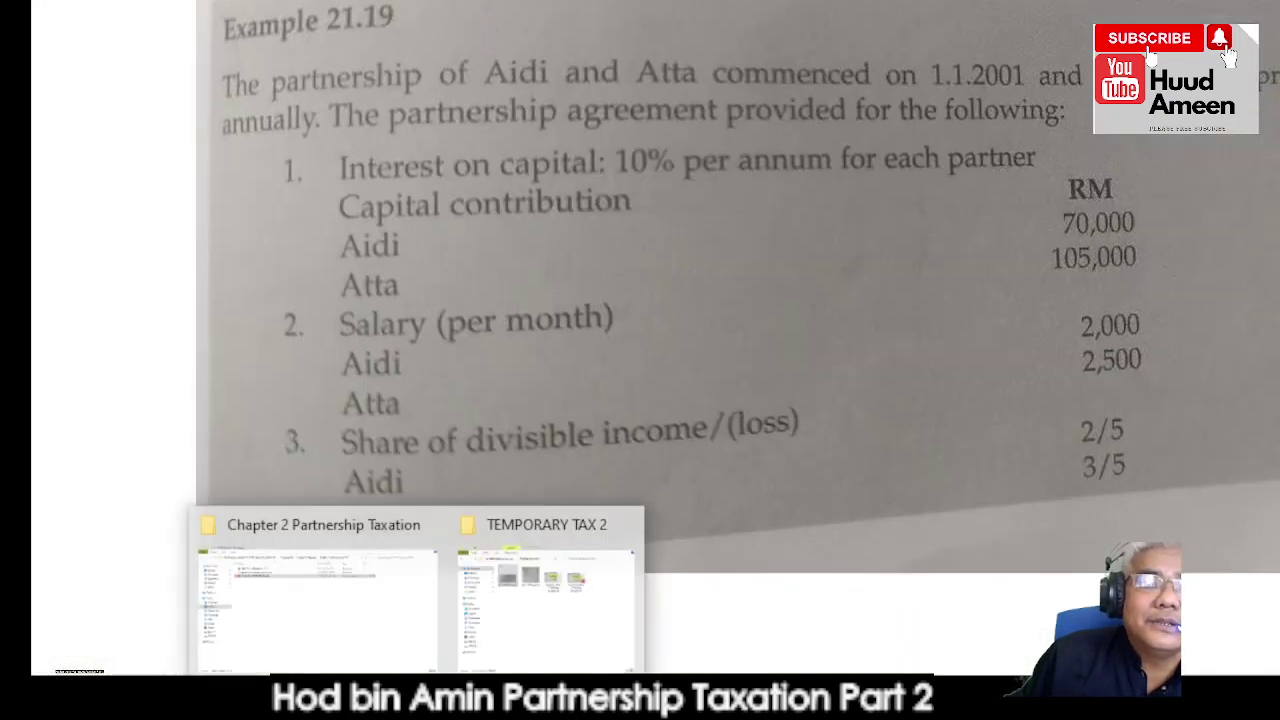
pyautogui.click(545, 637)
pyautogui.click(619, 12)
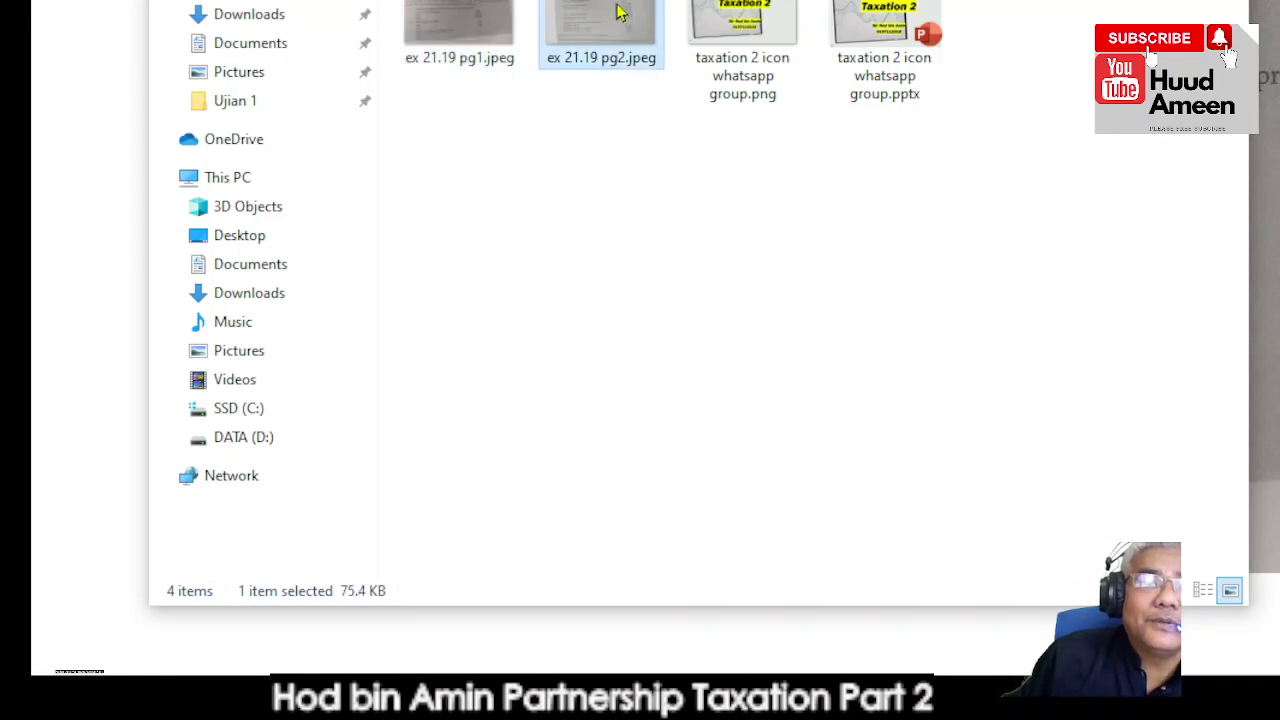